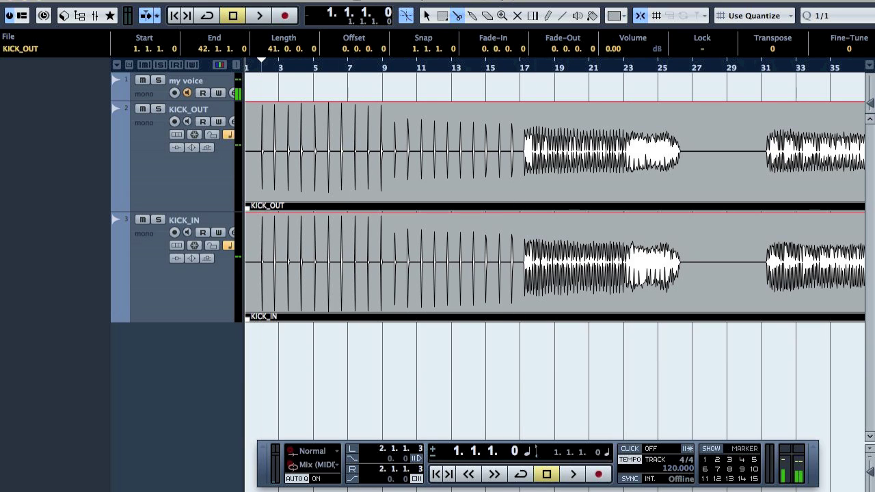
Step: Place the playback position at bar 17 and audition the kick material from there
{"action": "key", "text": "1"}
{"action": "key", "text": "ctrl+a"}
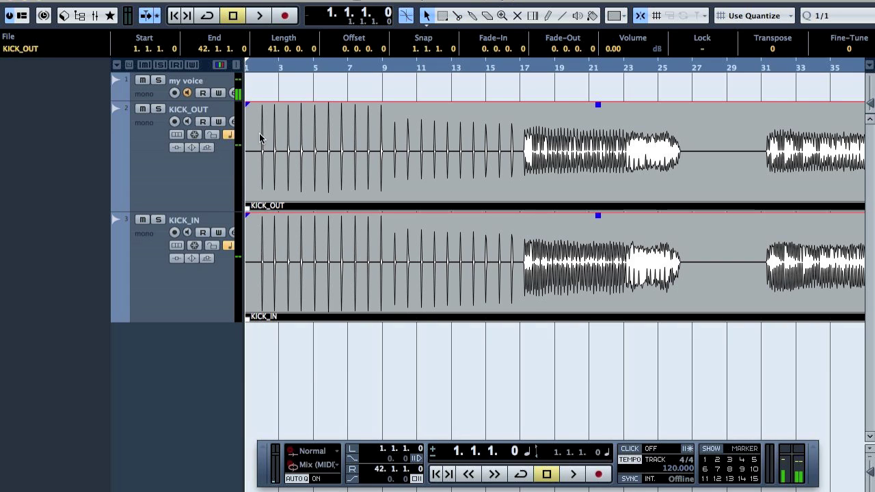
{"action": "left_click_drag", "start_coordinate": [254, 83], "coordinate": [516, 95]}
{"action": "left_click", "coordinate": [518, 73]}
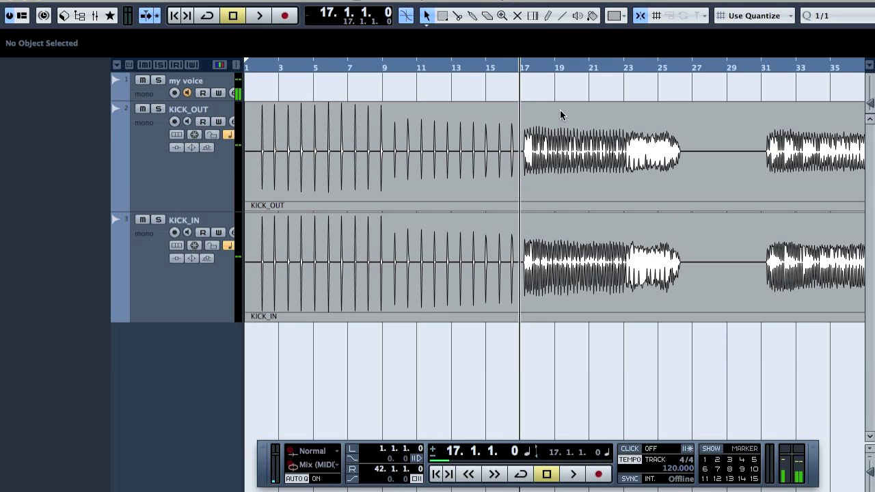
{"action": "key", "text": "space"}
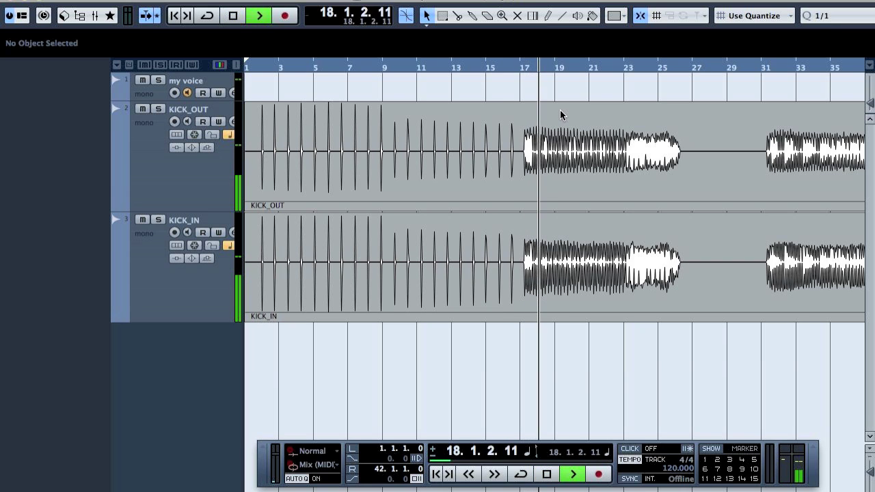
{"action": "key", "text": "space"}
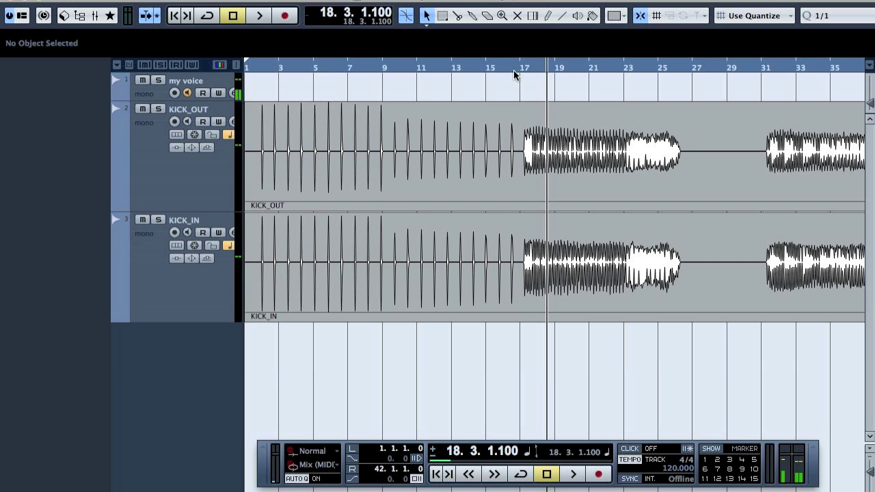
Step: Split KICK_OUT and KICK_IN at bar 17 and delete everything after the cut
{"action": "left_click", "coordinate": [457, 15]}
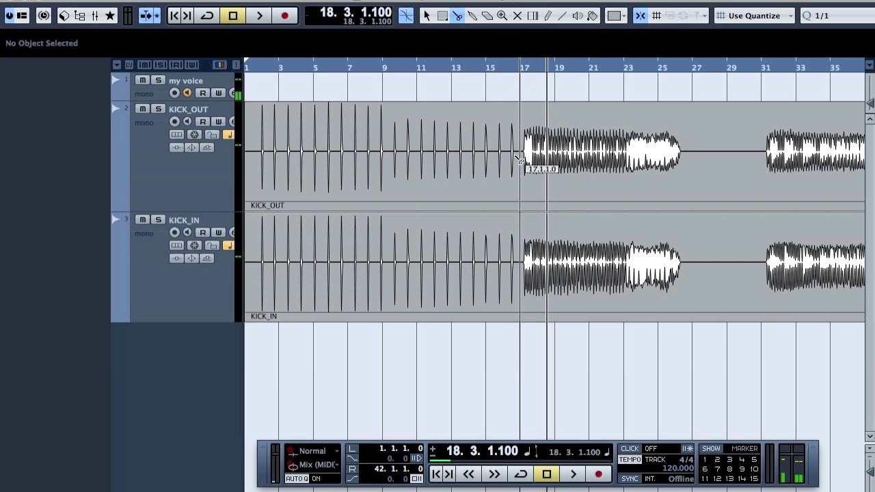
{"action": "left_click", "coordinate": [526, 164]}
{"action": "left_click", "coordinate": [530, 246]}
{"action": "key", "text": "1"}
{"action": "left_click_drag", "start_coordinate": [550, 96], "coordinate": [828, 311]}
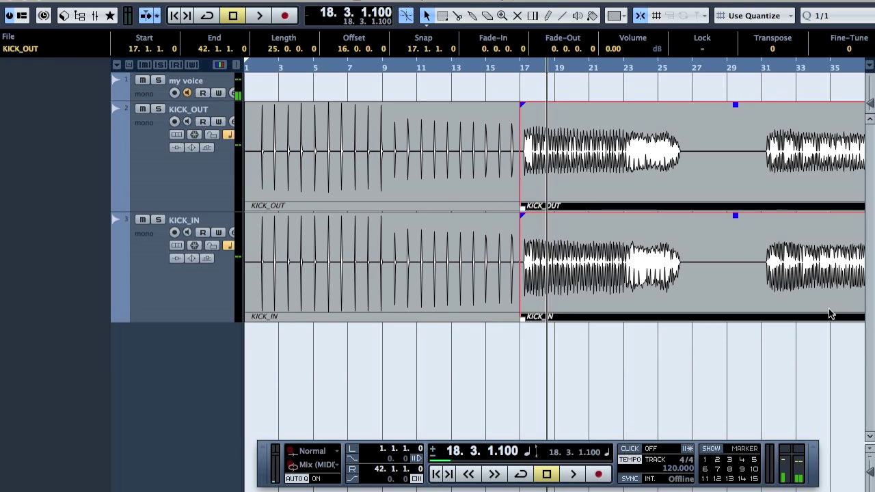
{"action": "key", "text": "Delete"}
{"action": "key", "text": "Home"}
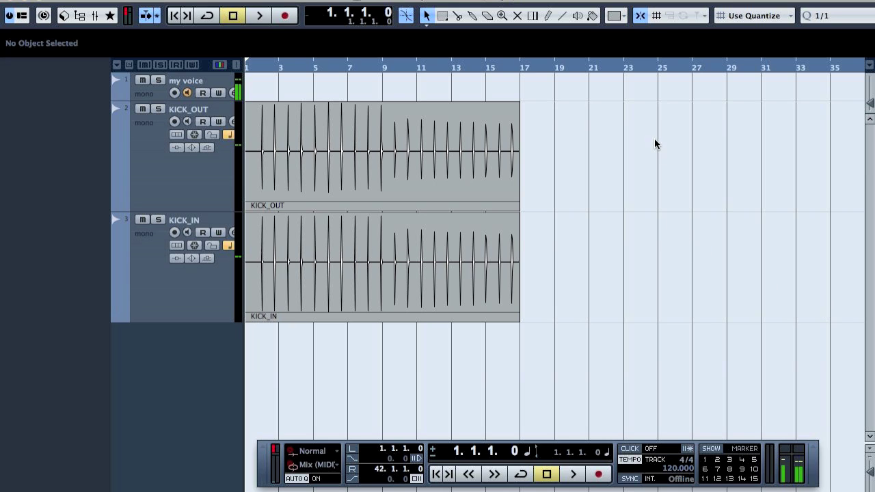
Step: Set the locators to the selected kick events and zoom in on the first transient
{"action": "left_click_drag", "start_coordinate": [613, 156], "coordinate": [496, 266]}
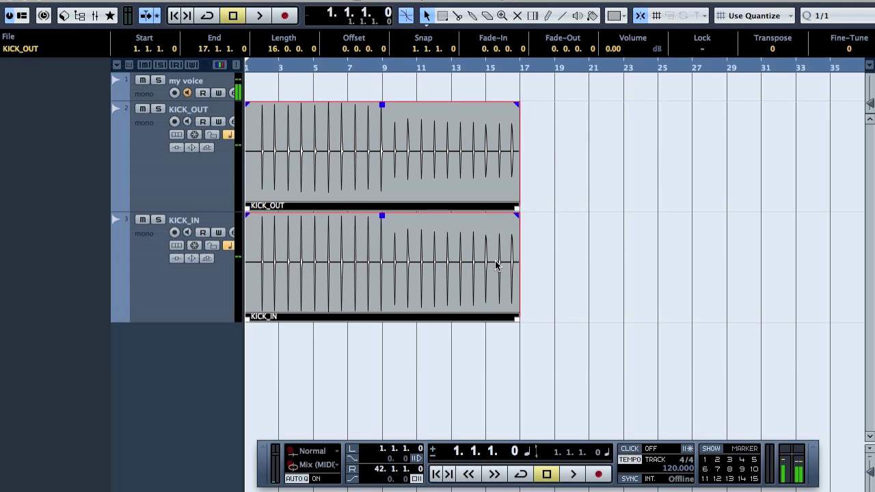
{"action": "key", "text": "p"}
{"action": "left_click_drag", "start_coordinate": [268, 66], "coordinate": [643, 295]}
{"action": "left_click", "coordinate": [679, 330]}
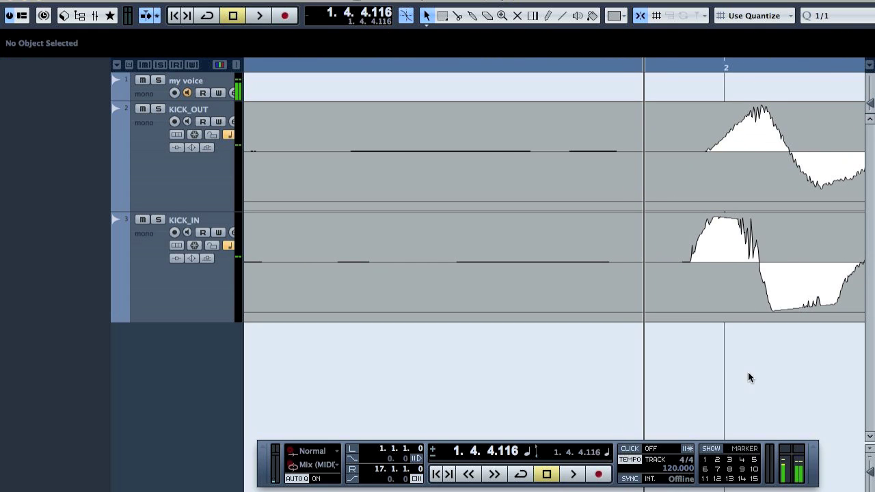
{"action": "left_click_drag", "start_coordinate": [782, 71], "coordinate": [792, 80]}
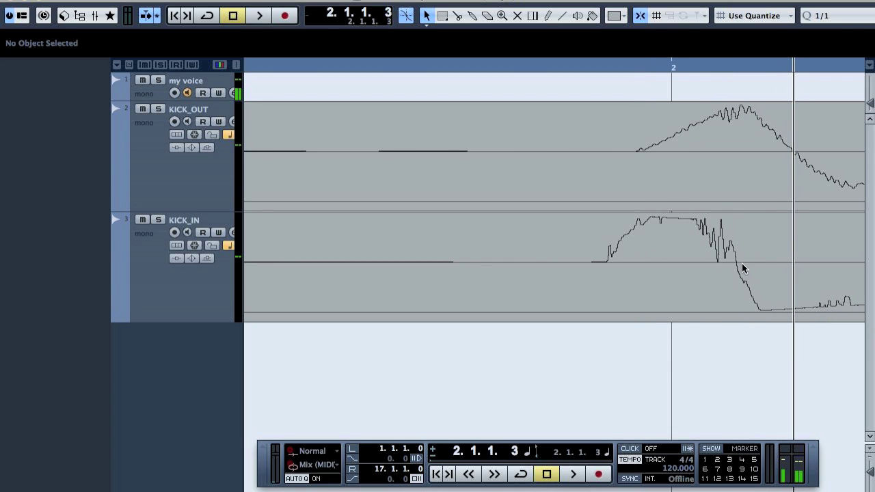
Step: With Snap off, nudge KICK_IN so its transients line up with KICK_OUT
{"action": "left_click_drag", "start_coordinate": [737, 263], "coordinate": [789, 264]}
{"action": "left_click", "coordinate": [640, 16]}
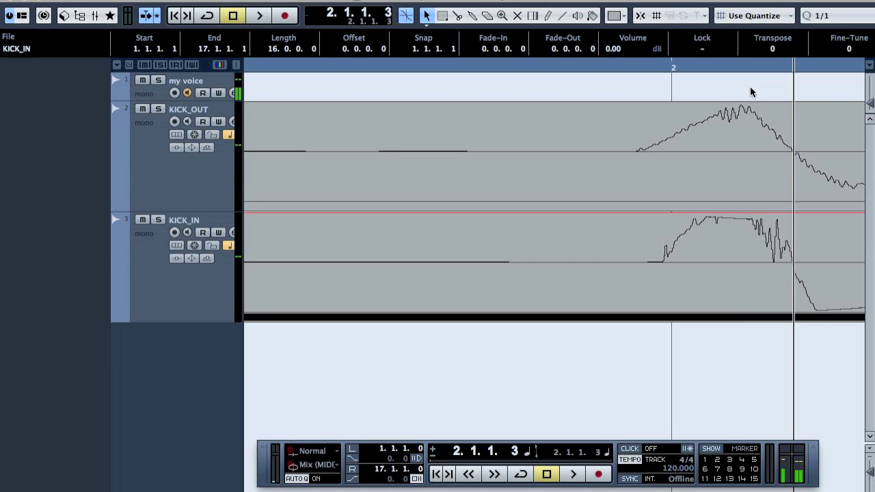
{"action": "left_click_drag", "start_coordinate": [744, 68], "coordinate": [705, 48]}
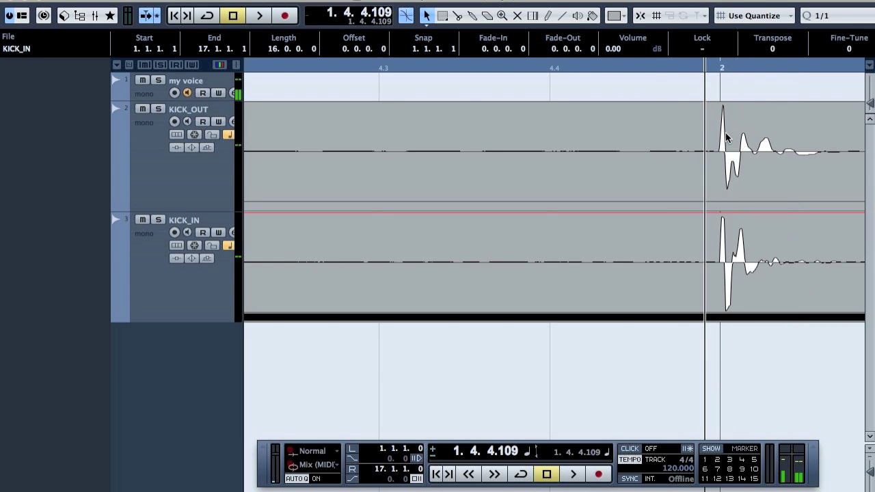
{"action": "key", "text": "g"}
{"action": "key", "text": "g"}
{"action": "key", "text": "g"}
{"action": "left_click_drag", "start_coordinate": [503, 63], "coordinate": [691, 154]}
{"action": "scroll", "coordinate": [362, 418], "scroll_direction": "right", "scroll_amount": 3}
{"action": "left_click", "coordinate": [363, 417]}
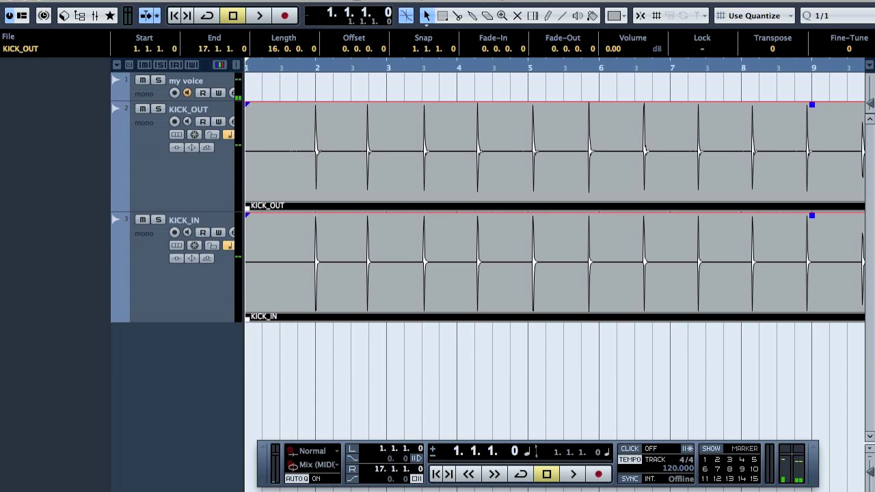
Step: Open Detect Silence for KICK_OUT and set Pre-roll to 5 ms
{"action": "left_click", "coordinate": [195, 0]}
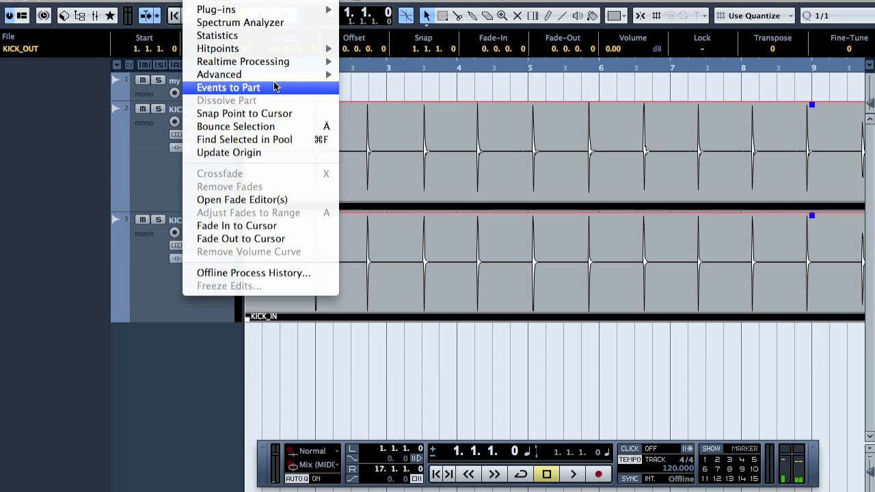
{"action": "mouse_move", "coordinate": [274, 75]}
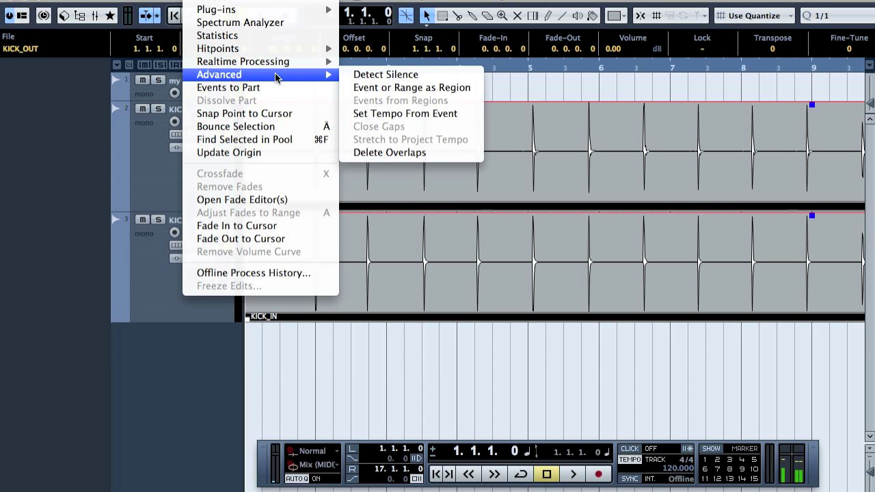
{"action": "left_click", "coordinate": [385, 75]}
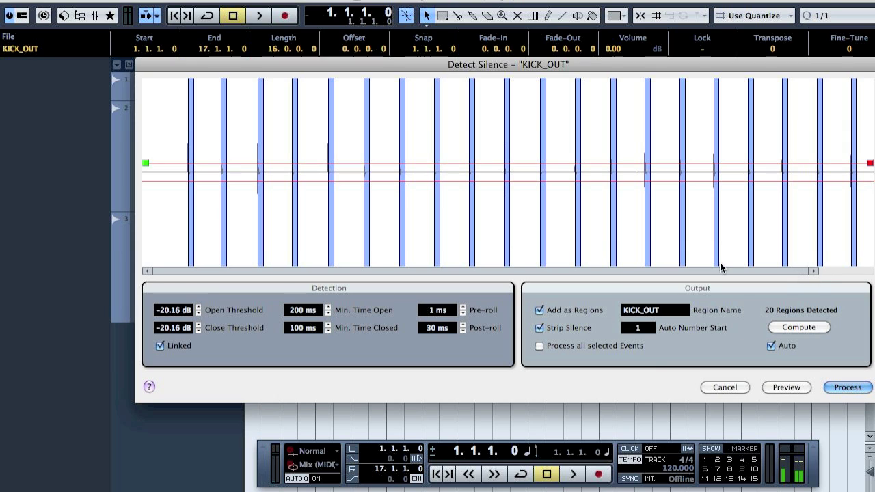
{"action": "left_click_drag", "start_coordinate": [179, 116], "coordinate": [526, 490]}
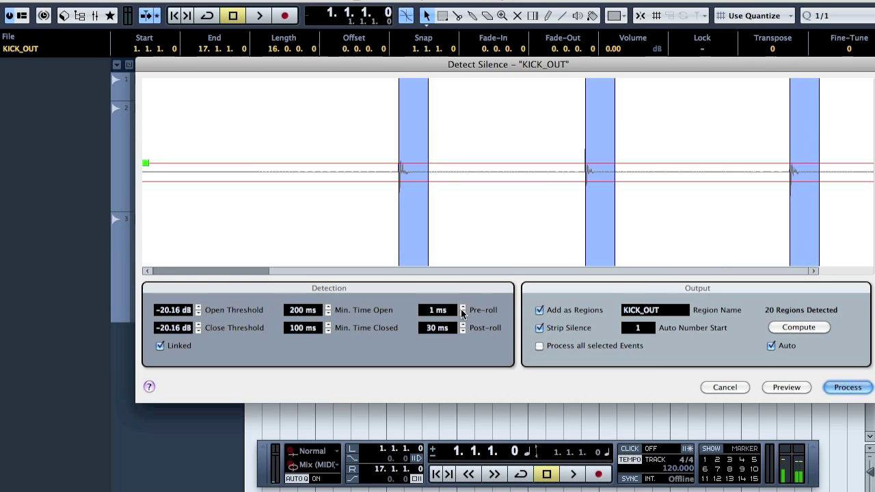
{"action": "left_click", "coordinate": [436, 312]}
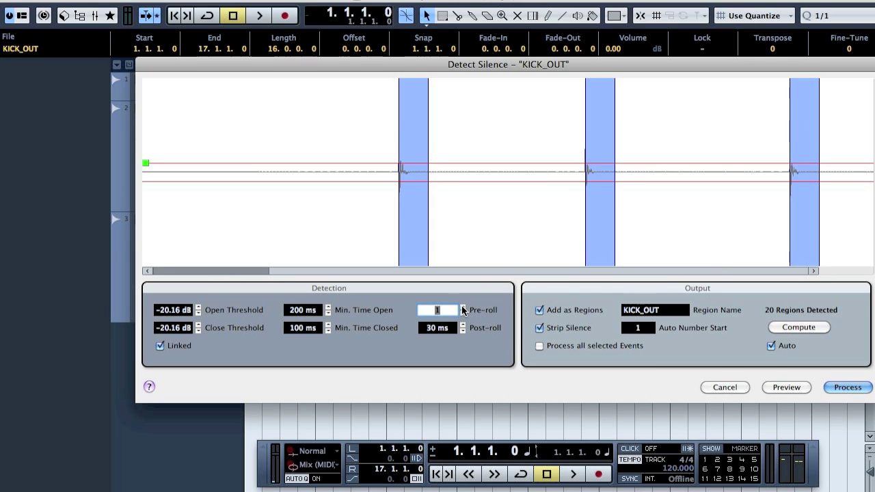
{"action": "left_click", "coordinate": [462, 307]}
{"action": "left_click", "coordinate": [462, 308]}
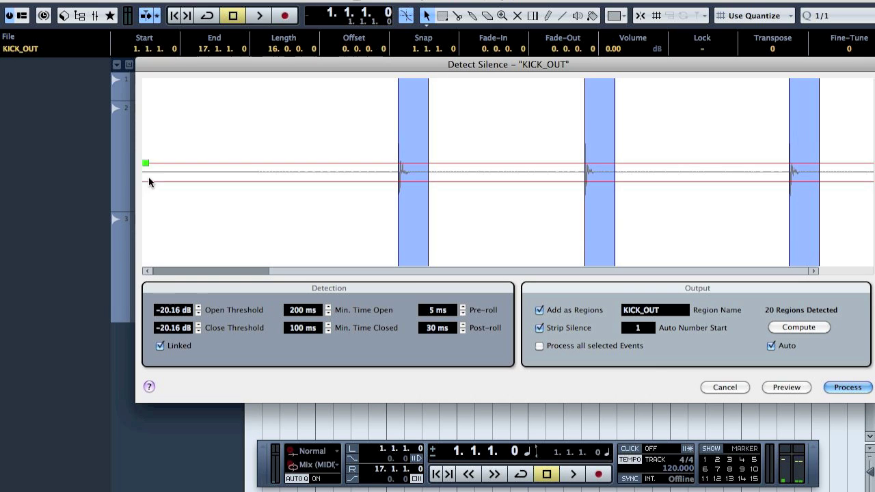
Step: Adjust the threshold to -18.42 dB so all 20 kick hits are detected
{"action": "left_click_drag", "start_coordinate": [146, 165], "coordinate": [146, 92]}
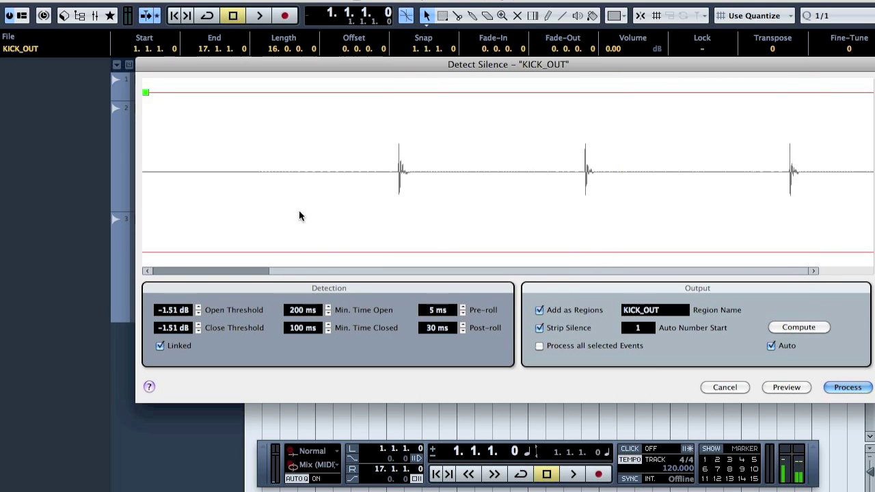
{"action": "left_click_drag", "start_coordinate": [387, 225], "coordinate": [113, 15]}
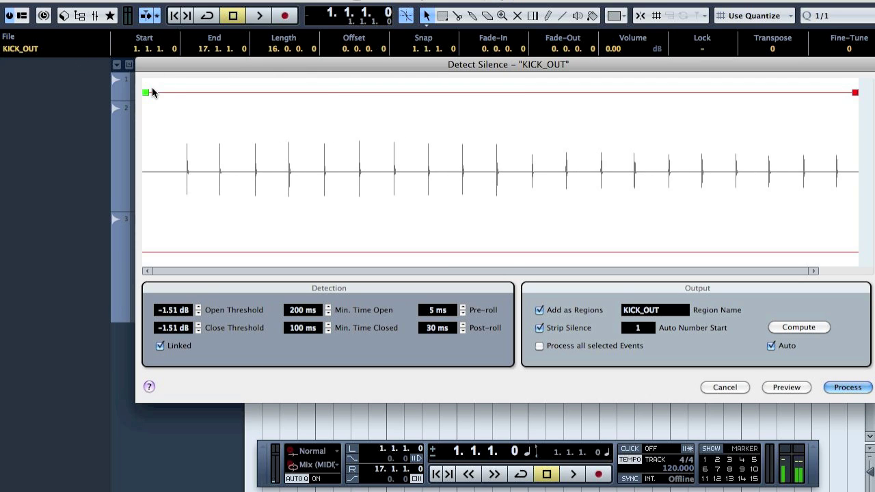
{"action": "left_click_drag", "start_coordinate": [147, 89], "coordinate": [143, 153]}
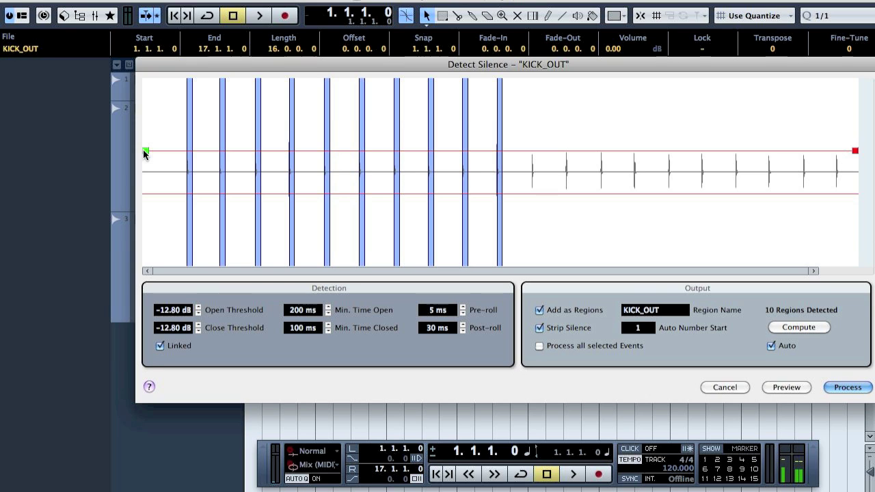
{"action": "left_click_drag", "start_coordinate": [143, 153], "coordinate": [144, 164]}
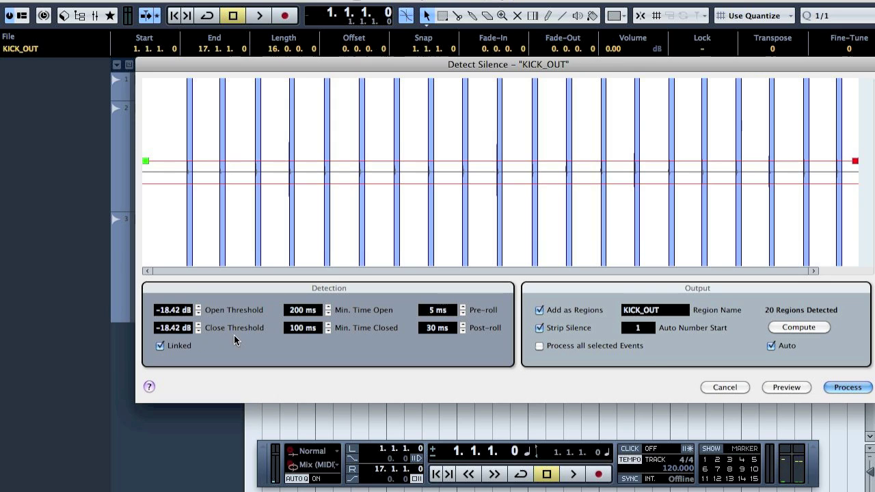
Step: Set Min. Time Open to 300 ms, enable Process all selected Events, and process both kicks
{"action": "left_click", "coordinate": [301, 310]}
{"action": "type", "text": "300"}
{"action": "key", "text": "Return"}
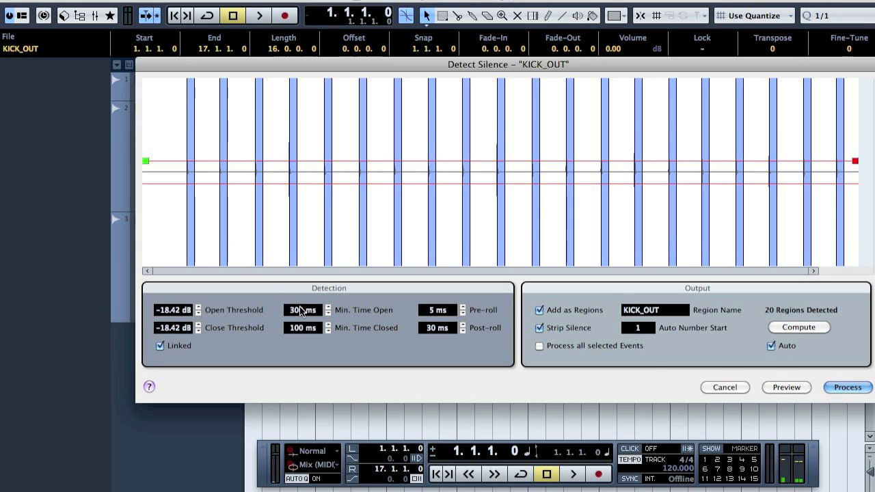
{"action": "left_click", "coordinate": [432, 310]}
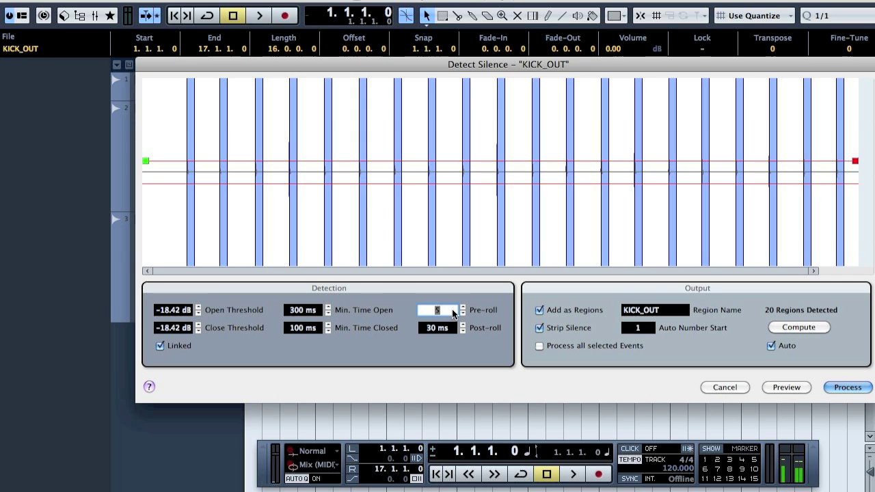
{"action": "left_click", "coordinate": [575, 347]}
{"action": "left_click", "coordinate": [832, 386]}
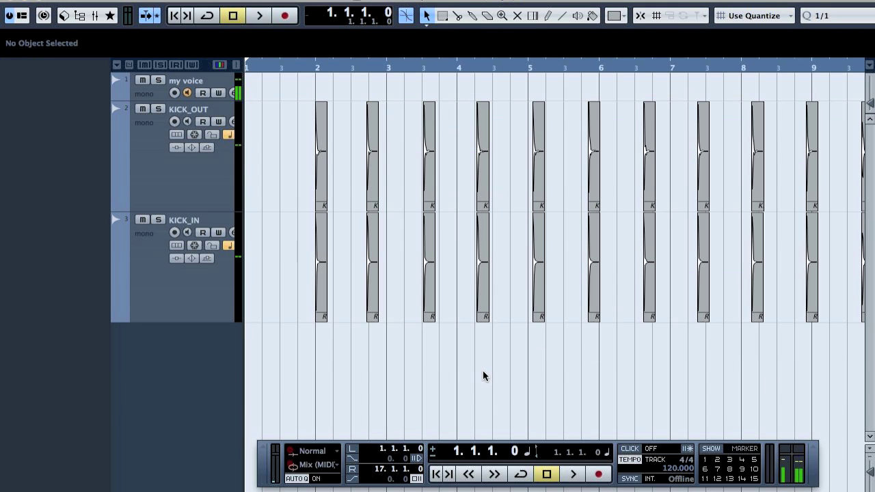
Step: Split the first KICK_OUT and KICK_IN regions just before the attack and delete the silent lead-ins
{"action": "left_click_drag", "start_coordinate": [322, 69], "coordinate": [471, 280]}
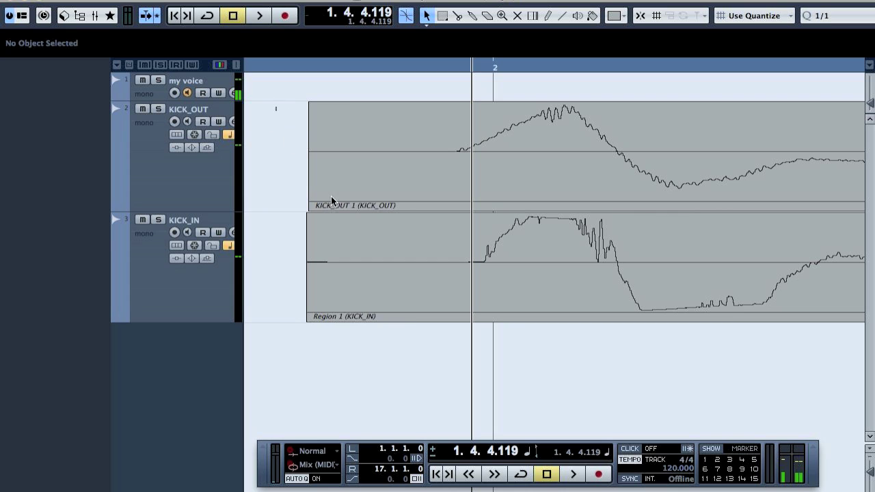
{"action": "left_click_drag", "start_coordinate": [276, 104], "coordinate": [514, 342]}
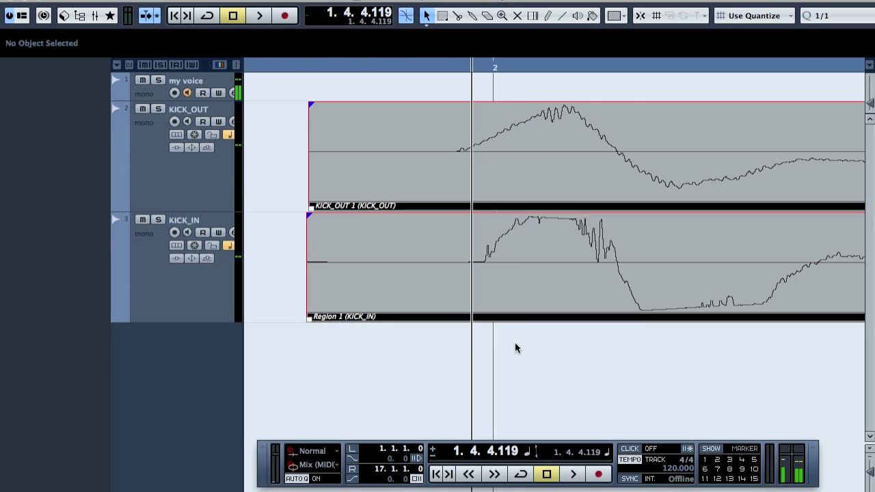
{"action": "left_click", "coordinate": [457, 15]}
{"action": "left_click", "coordinate": [450, 193]}
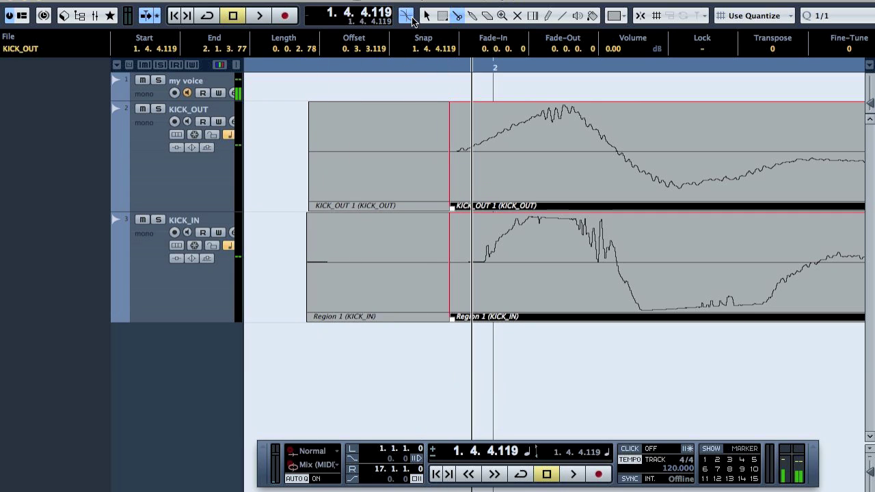
{"action": "left_click", "coordinate": [426, 15]}
{"action": "left_click_drag", "start_coordinate": [270, 124], "coordinate": [349, 280]}
{"action": "key", "text": "Delete"}
{"action": "key", "text": "g"}
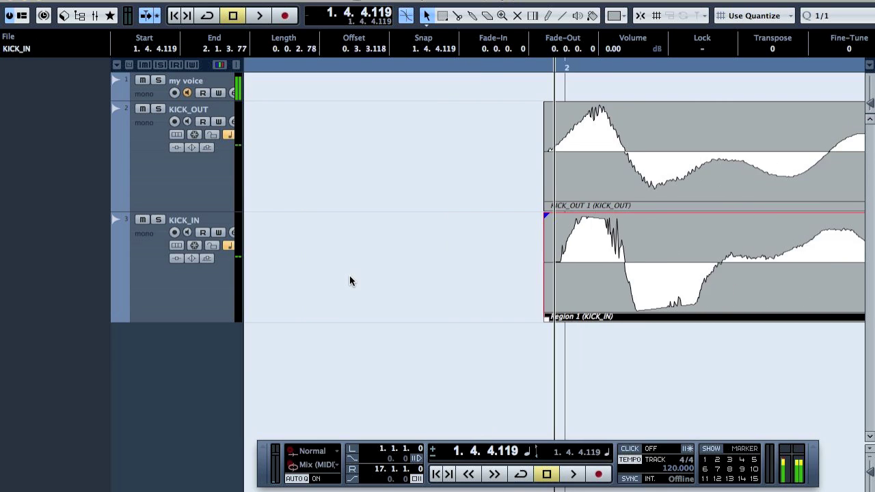
{"action": "key", "text": "g"}
{"action": "key", "text": "g"}
{"action": "key", "text": "g"}
{"action": "key", "text": "g"}
{"action": "key", "text": "g"}
{"action": "key", "text": "g"}
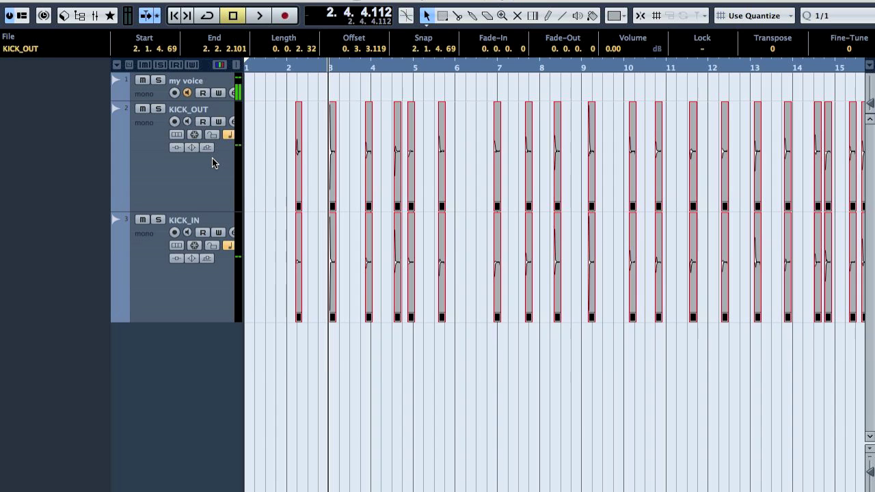
Step: Select all kick regions and zoom in closely on the first hits
{"action": "left_click", "coordinate": [458, 126]}
{"action": "key", "text": "F2"}
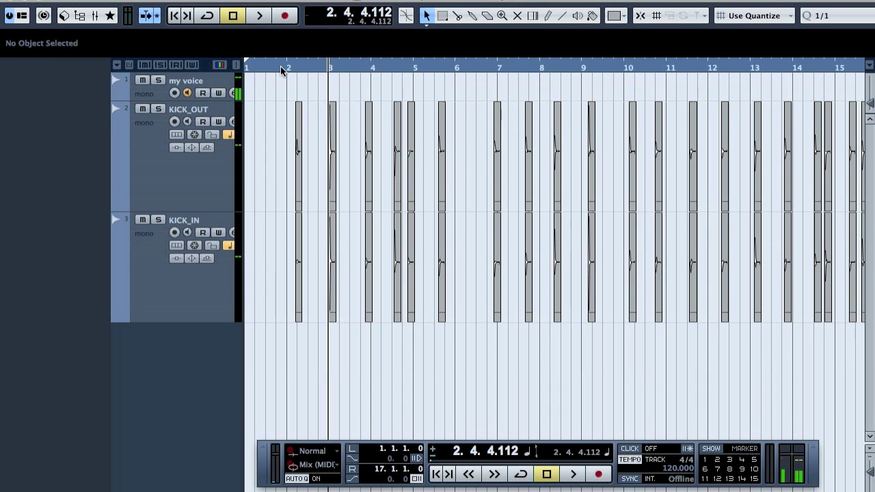
{"action": "left_click_drag", "start_coordinate": [296, 66], "coordinate": [277, 129]}
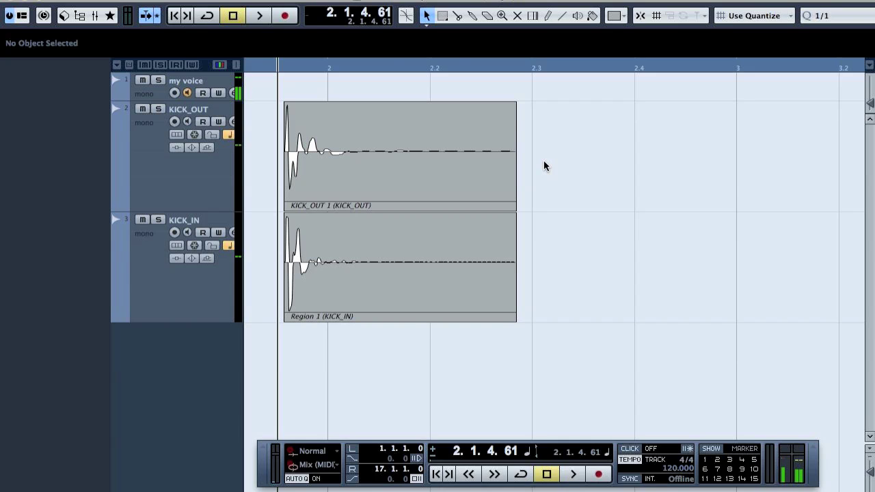
{"action": "key", "text": "ctrl+a"}
{"action": "left_click_drag", "start_coordinate": [279, 68], "coordinate": [343, 106]}
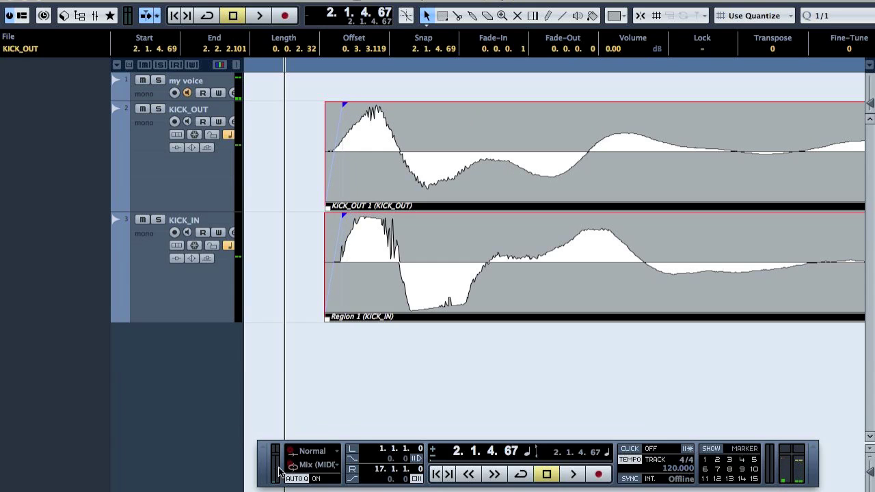
{"action": "key", "text": "h"}
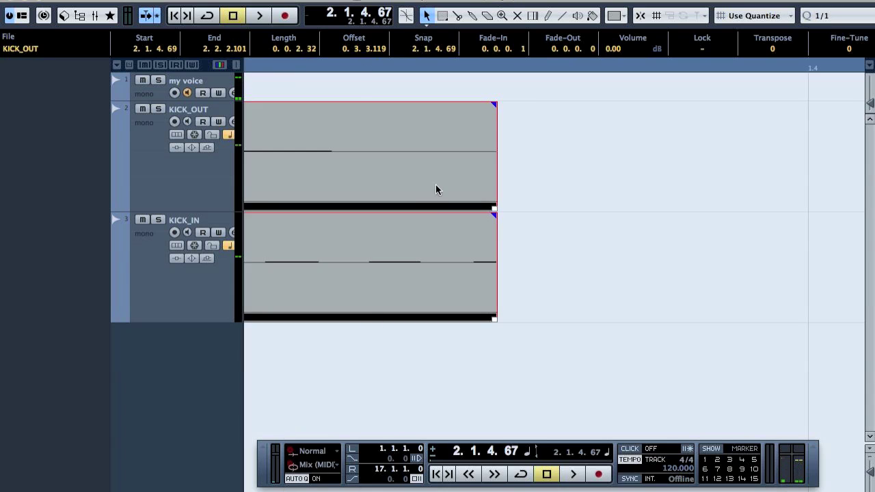
Step: Drag a fade-out of 0.0.2.32 onto the selected regions, then zoom out to bars 1–16
{"action": "left_click_drag", "start_coordinate": [494, 105], "coordinate": [188, 125]}
{"action": "key", "text": "g"}
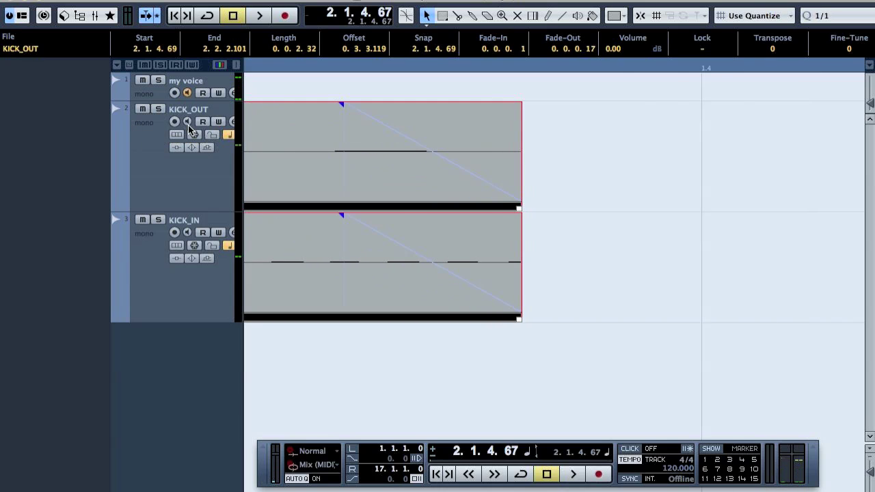
{"action": "key", "text": "g"}
{"action": "key", "text": "g"}
{"action": "key", "text": "g"}
{"action": "key", "text": "g"}
{"action": "key", "text": "g"}
{"action": "key", "text": "g"}
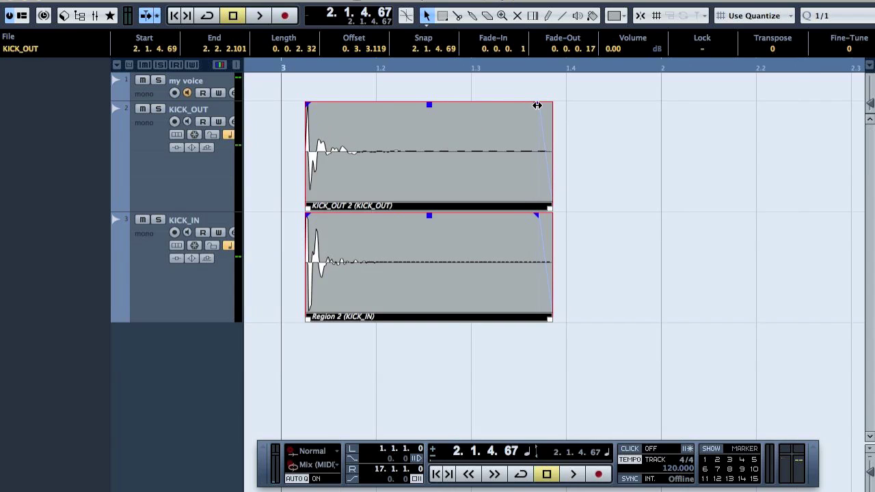
{"action": "left_click_drag", "start_coordinate": [537, 105], "coordinate": [324, 127]}
{"action": "left_click", "coordinate": [686, 215]}
{"action": "key", "text": "g"}
{"action": "key", "text": "g"}
{"action": "key", "text": "g"}
{"action": "key", "text": "g"}
{"action": "key", "text": "g"}
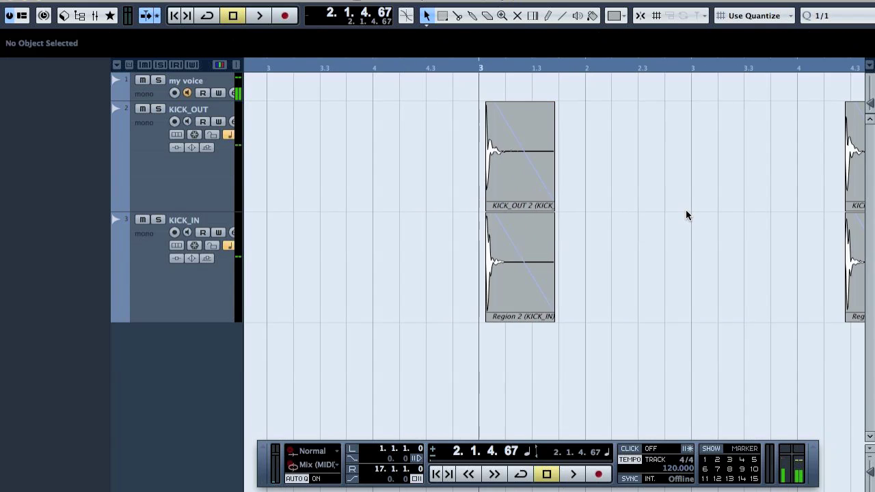
{"action": "key", "text": "g"}
{"action": "key", "text": "g"}
{"action": "key", "text": "g"}
{"action": "key", "text": "g"}
{"action": "key", "text": "g"}
{"action": "key", "text": "g"}
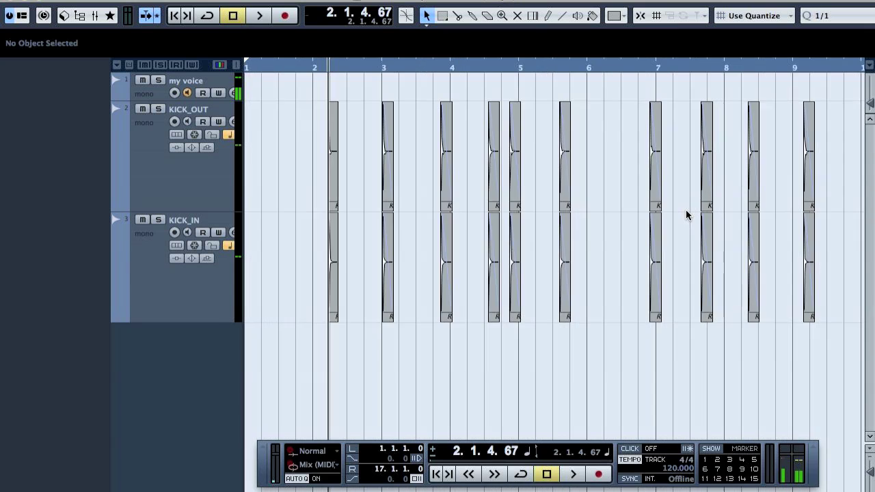
{"action": "key", "text": "g"}
{"action": "key", "text": "g"}
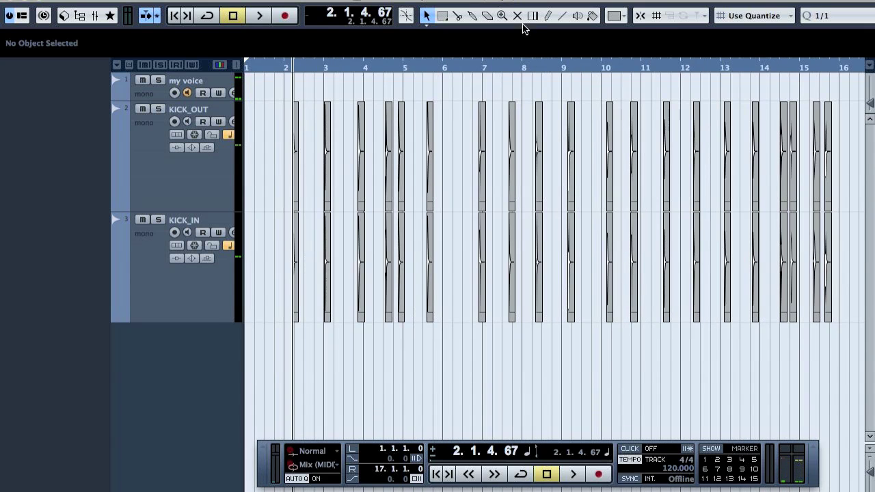
{"action": "left_click_drag", "start_coordinate": [539, 69], "coordinate": [34, 8]}
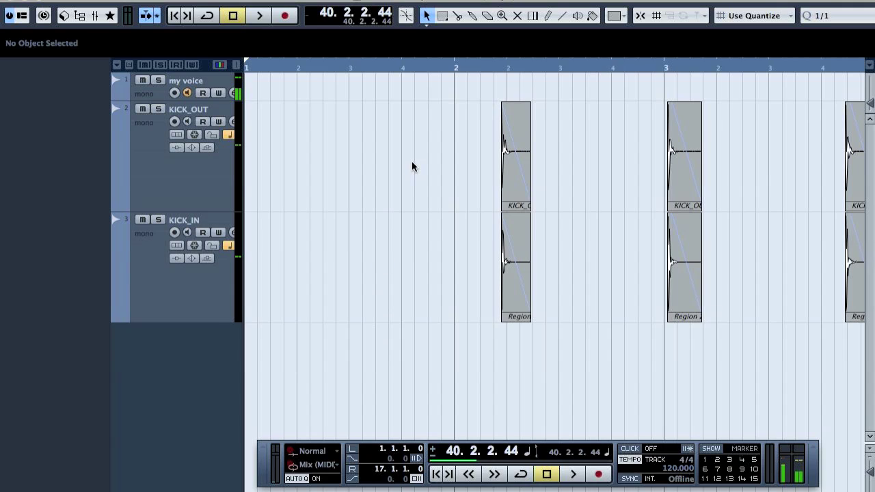
{"action": "left_click_drag", "start_coordinate": [424, 141], "coordinate": [536, 294]}
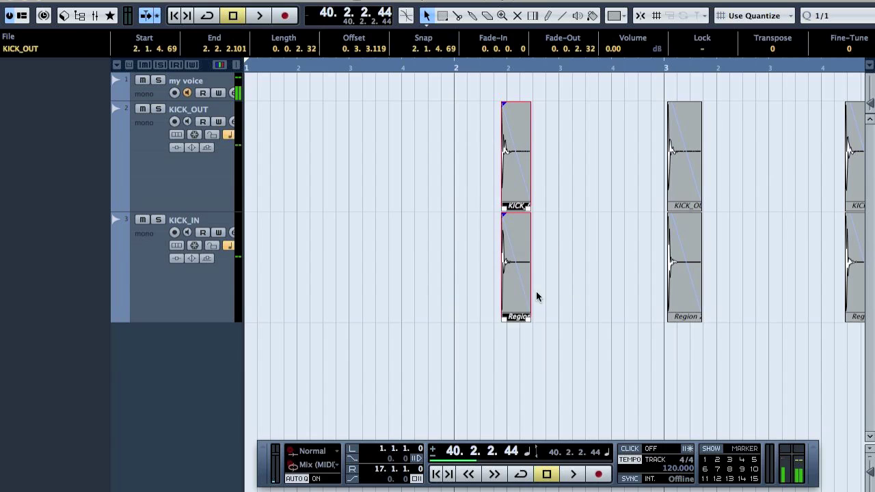
{"action": "left_click", "coordinate": [323, 143]}
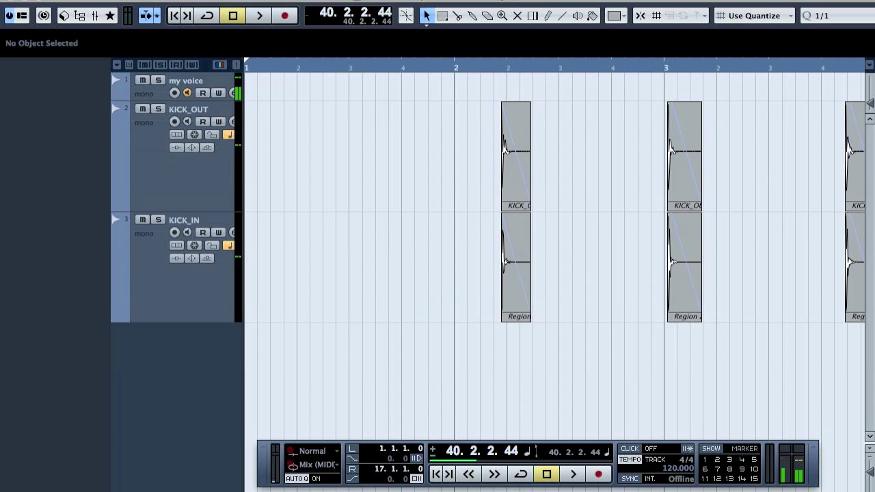
Step: Open Key Commands and search for the Bounce command
{"action": "left_click", "coordinate": [93, 0]}
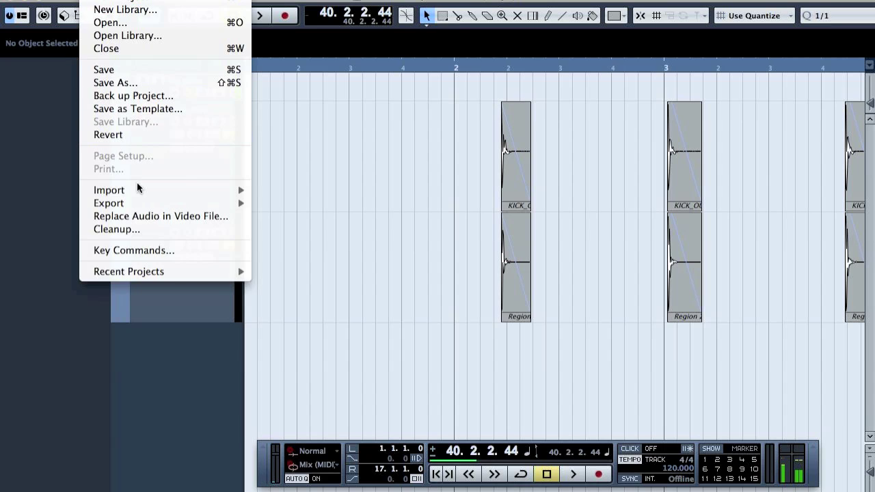
{"action": "left_click", "coordinate": [177, 252]}
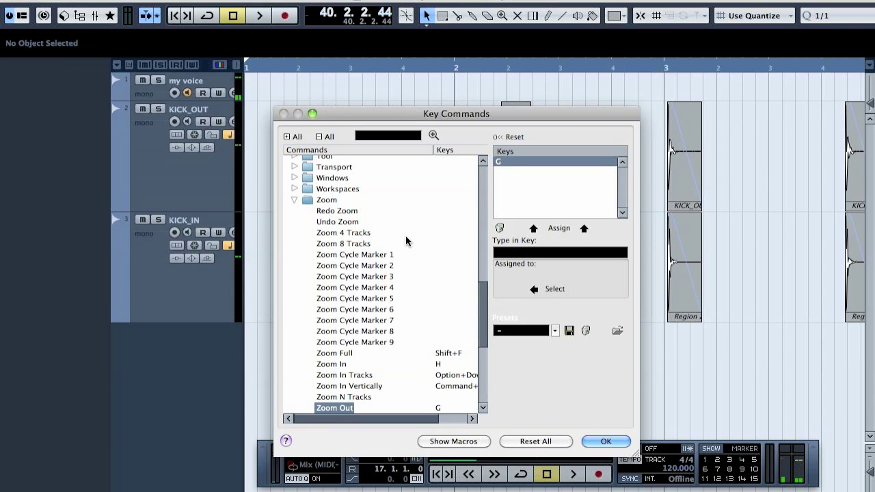
{"action": "left_click", "coordinate": [383, 136]}
{"action": "type", "text": "Boun"}
{"action": "key", "text": "BackSpace"}
{"action": "key", "text": "BackSpace"}
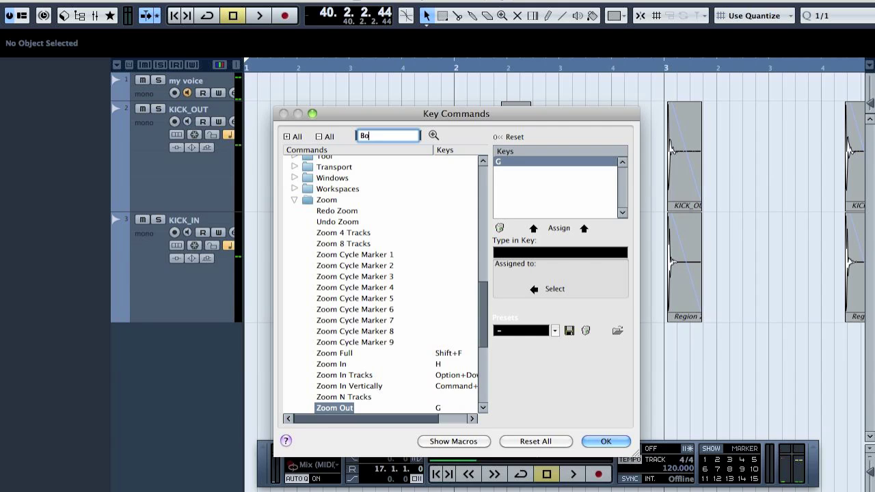
{"action": "type", "text": "unce"}
{"action": "key", "text": "Return"}
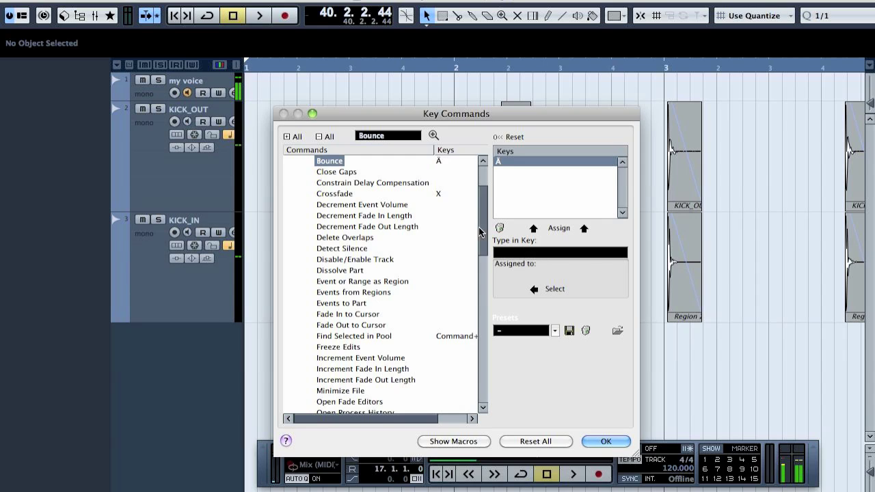
Step: Remove Bounce's old shortcut, assign the Ä key instead, and confirm with OK
{"action": "scroll", "coordinate": [479, 229], "scroll_direction": "up", "scroll_amount": 1}
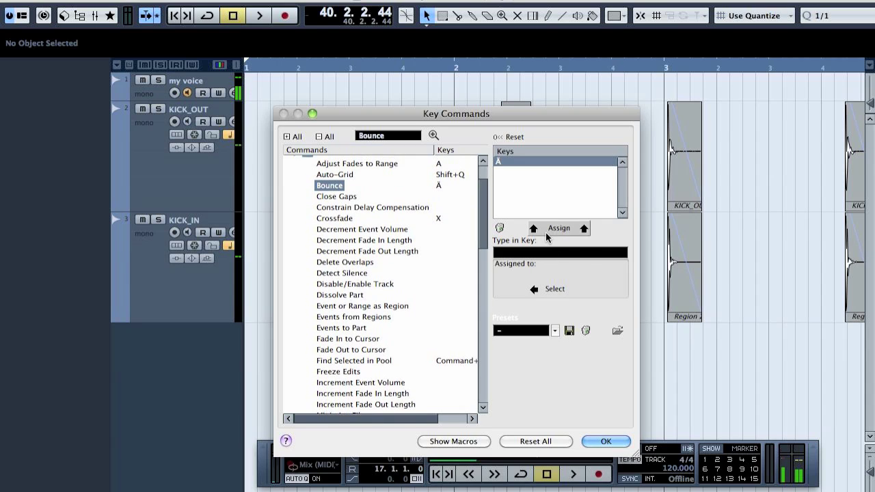
{"action": "left_click", "coordinate": [499, 229]}
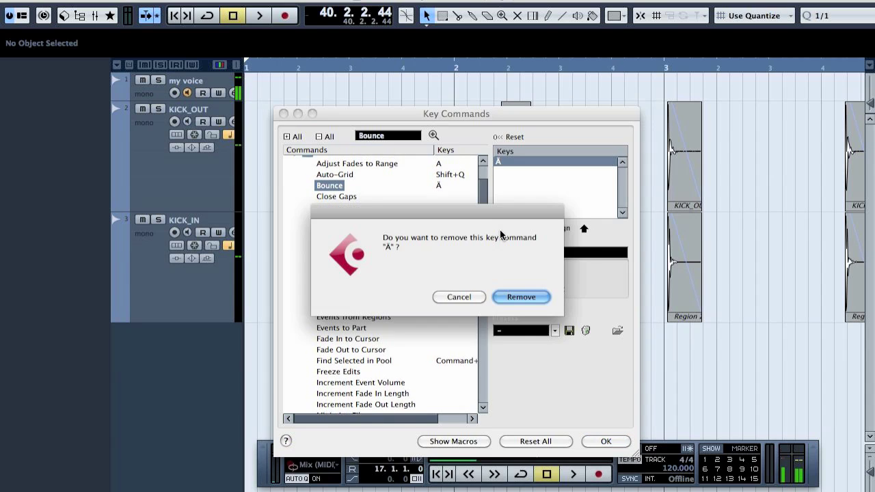
{"action": "left_click", "coordinate": [521, 296]}
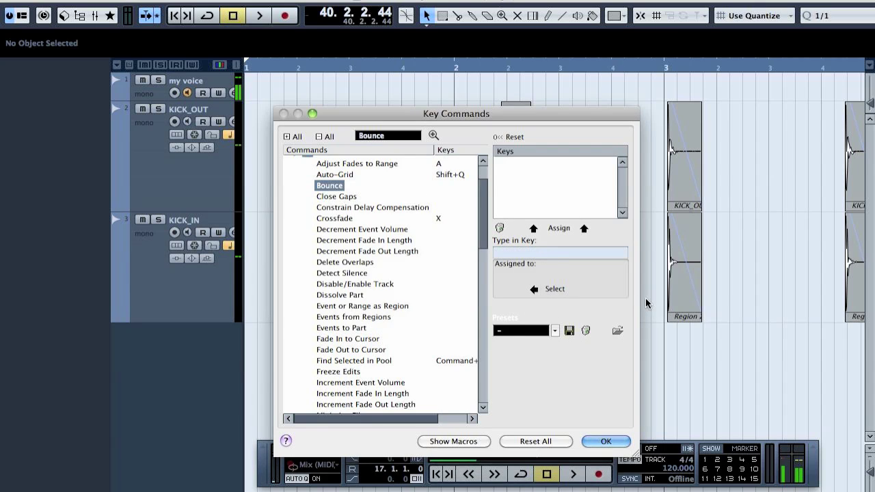
{"action": "key", "text": "h"}
{"action": "key", "text": "e"}
{"action": "key", "text": "b"}
{"action": "key", "text": "Adiaeresis"}
{"action": "left_click", "coordinate": [559, 231]}
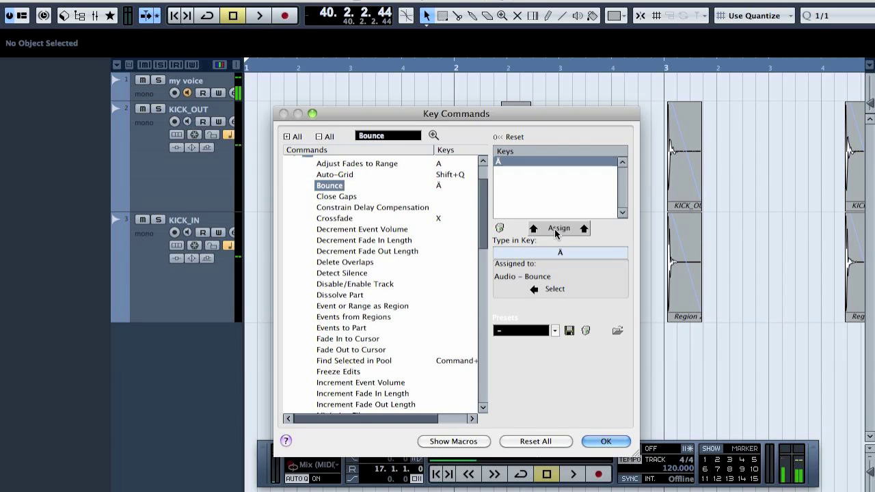
{"action": "left_click", "coordinate": [611, 440]}
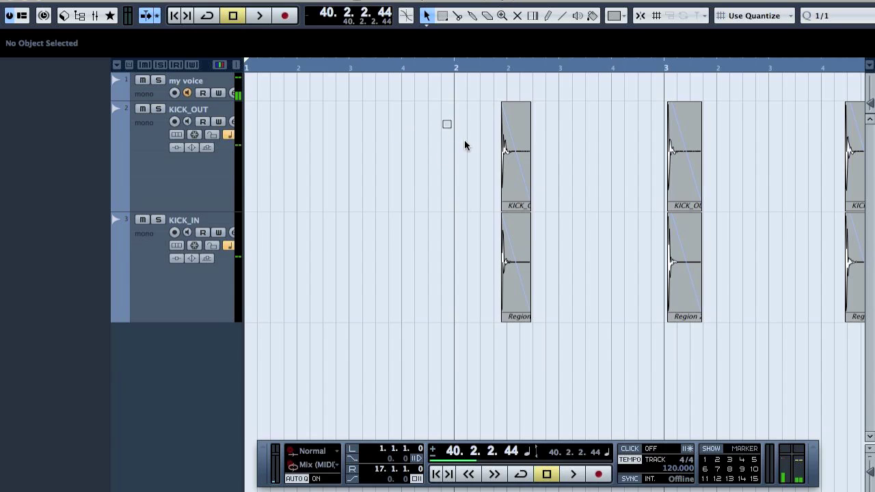
Step: Bounce the bar-2 kick pair with Ä and replace the original events
{"action": "left_click_drag", "start_coordinate": [442, 119], "coordinate": [573, 310]}
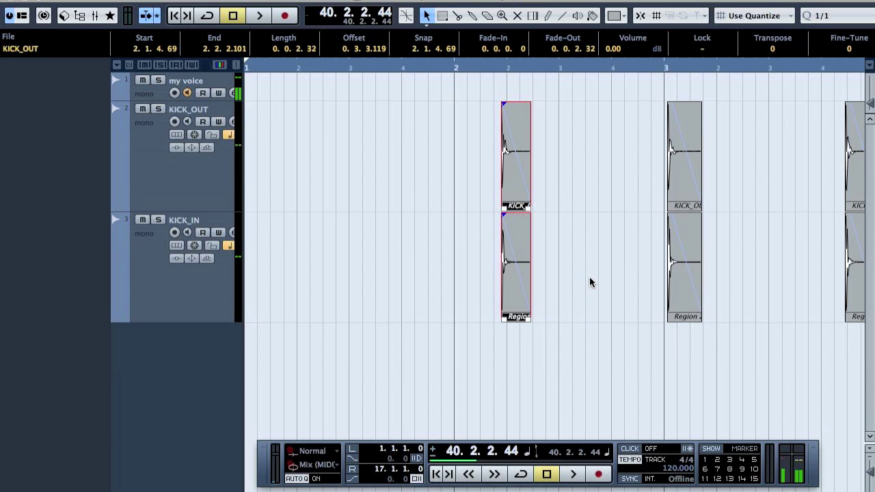
{"action": "key", "text": "adiaeresis"}
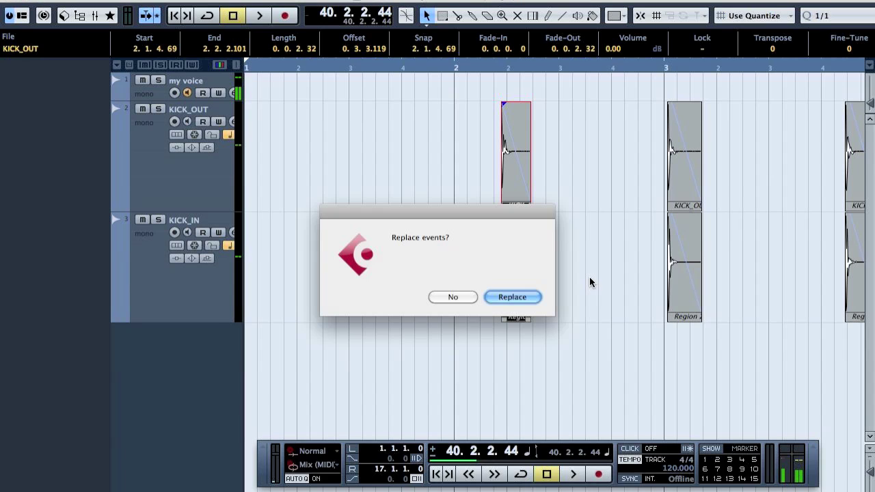
{"action": "left_click", "coordinate": [521, 298]}
Step: Bounce the remaining kick pairs the same way, confirming Replace each time
{"action": "left_click_drag", "start_coordinate": [642, 153], "coordinate": [699, 269]}
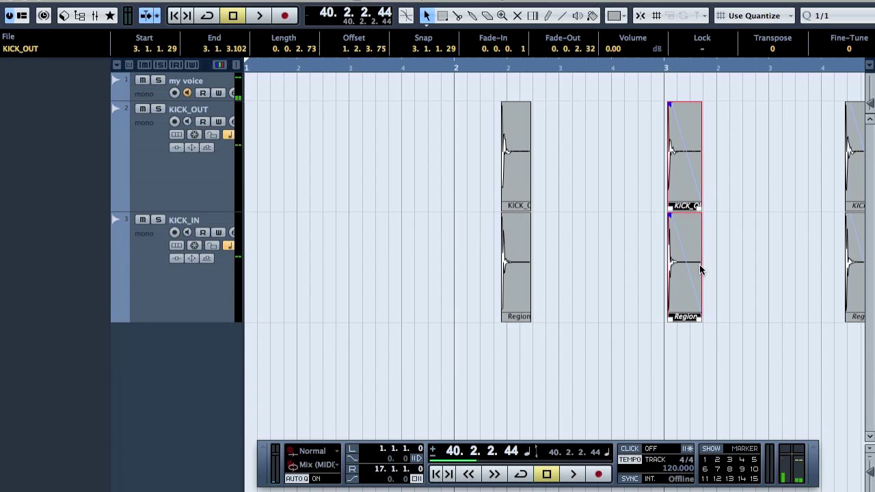
{"action": "left_click_drag", "start_coordinate": [826, 137], "coordinate": [820, 270]}
{"action": "key", "text": "b"}
{"action": "key", "text": "Return"}
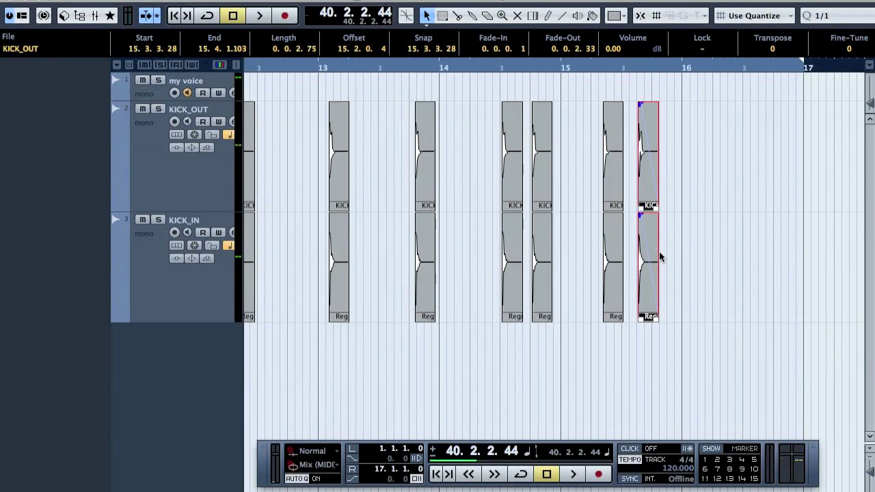
{"action": "key", "text": "b"}
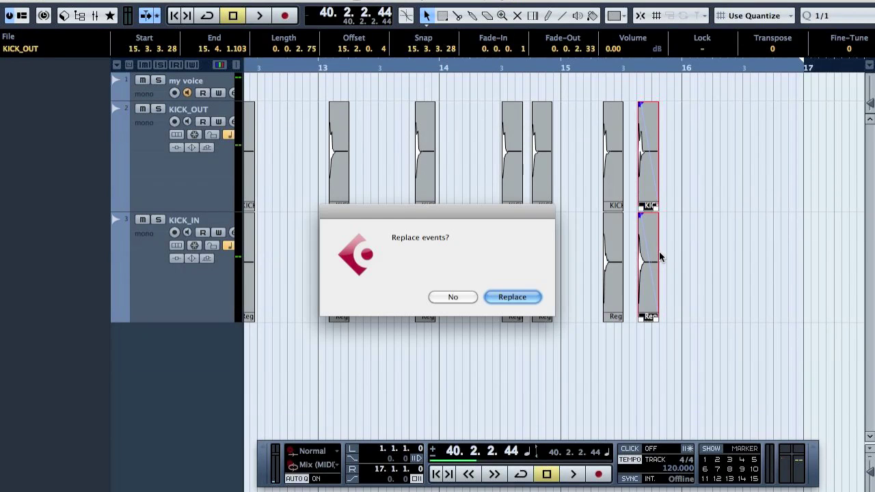
{"action": "key", "text": "Return"}
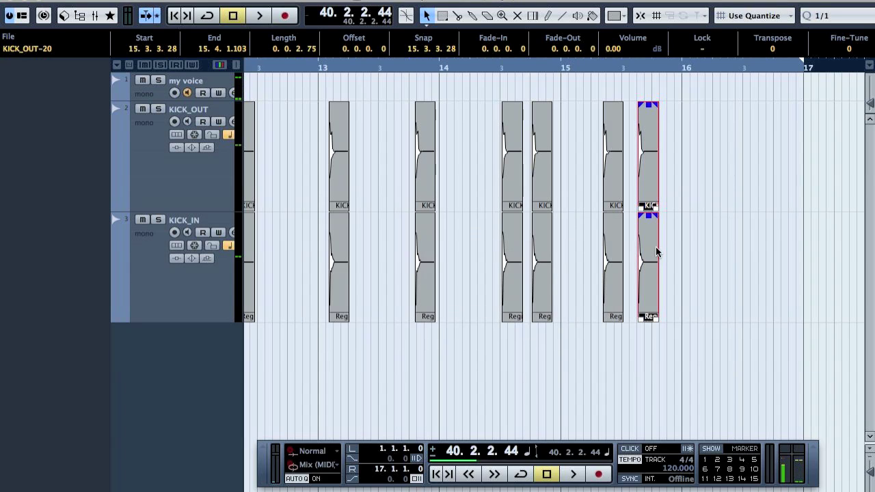
{"action": "left_click", "coordinate": [694, 173]}
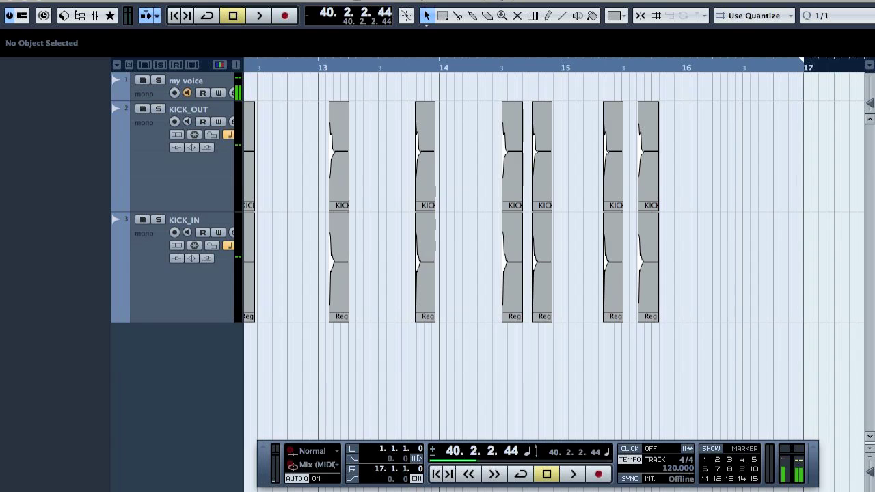
Step: Open the Pool, choose Export Pool, and navigate into the project's Audio folder
{"action": "left_click", "coordinate": [154, 1]}
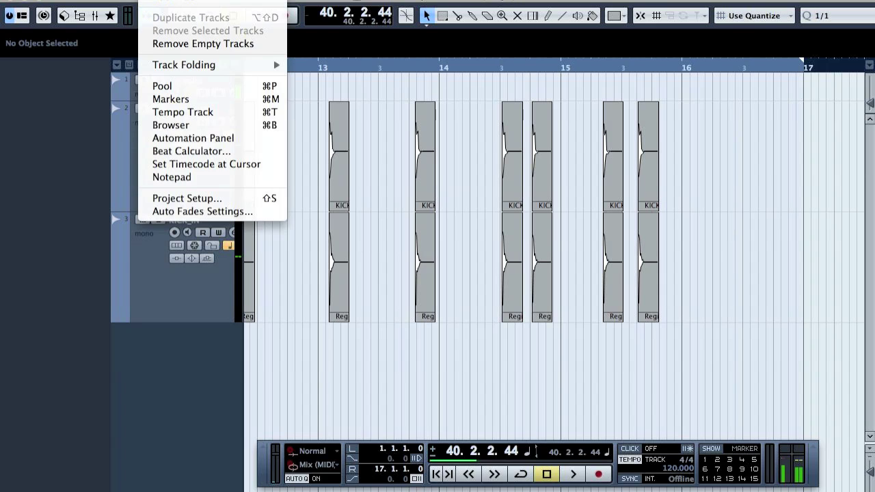
{"action": "left_click", "coordinate": [353, 181]}
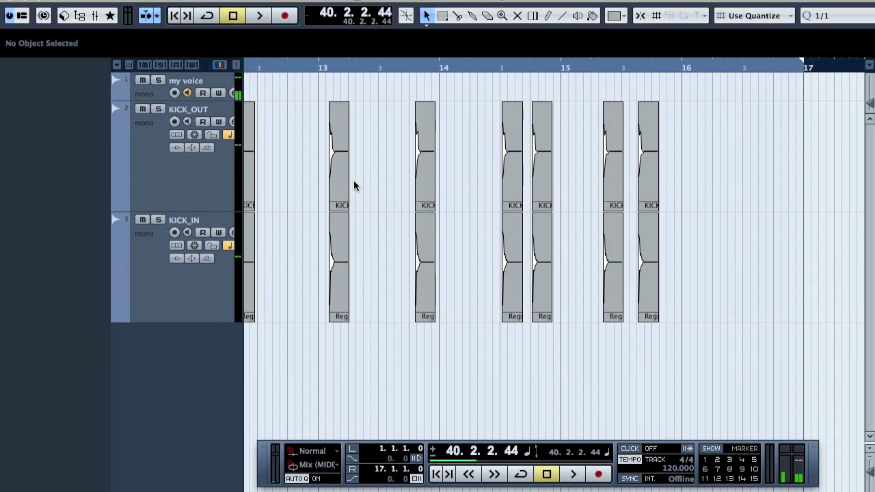
{"action": "left_click", "coordinate": [80, 15]}
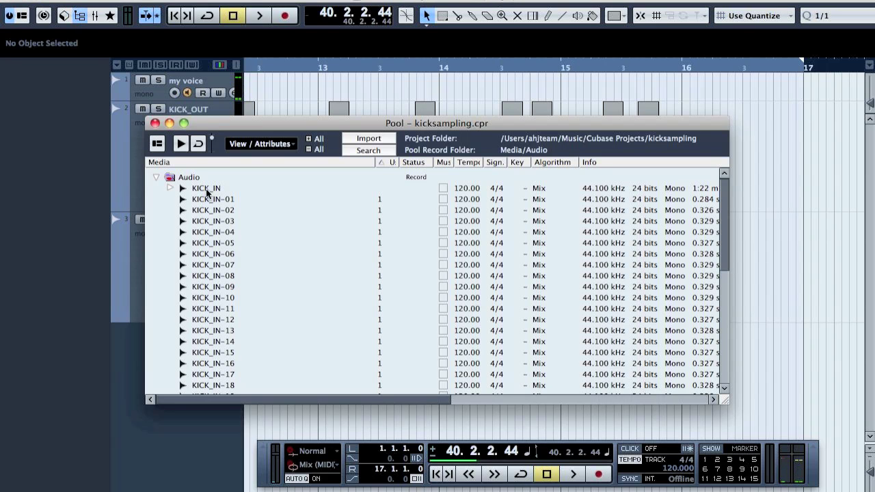
{"action": "scroll", "coordinate": [214, 212], "scroll_direction": "down", "scroll_amount": 2}
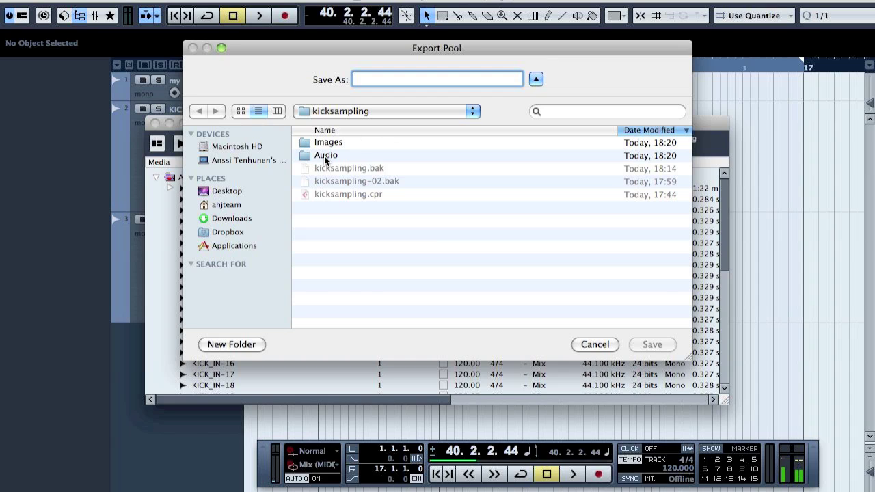
{"action": "double_click", "coordinate": [324, 155]}
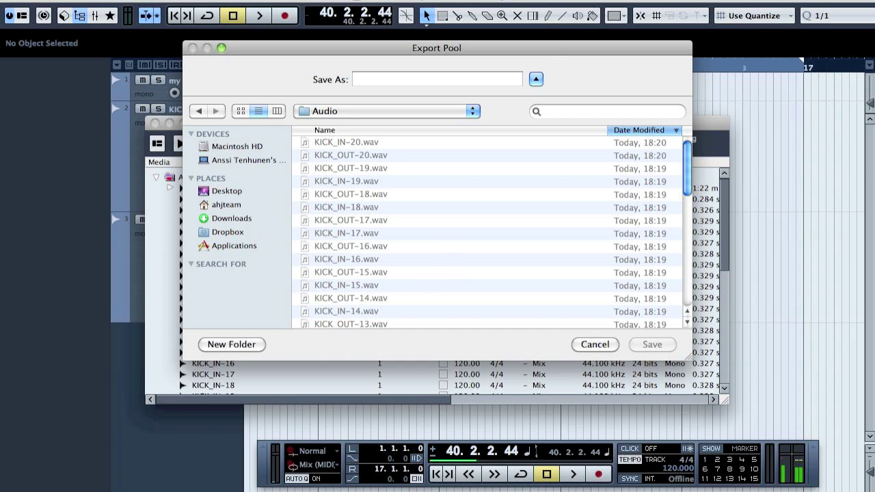
Step: In Finder's Applications folder, find and launch Trigger Instrument Editor.app
{"action": "left_click", "coordinate": [57, 487]}
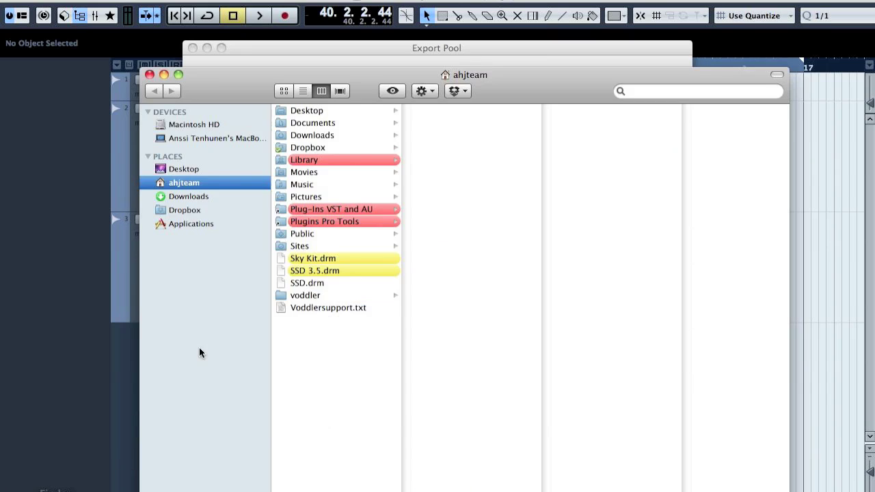
{"action": "left_click", "coordinate": [187, 222]}
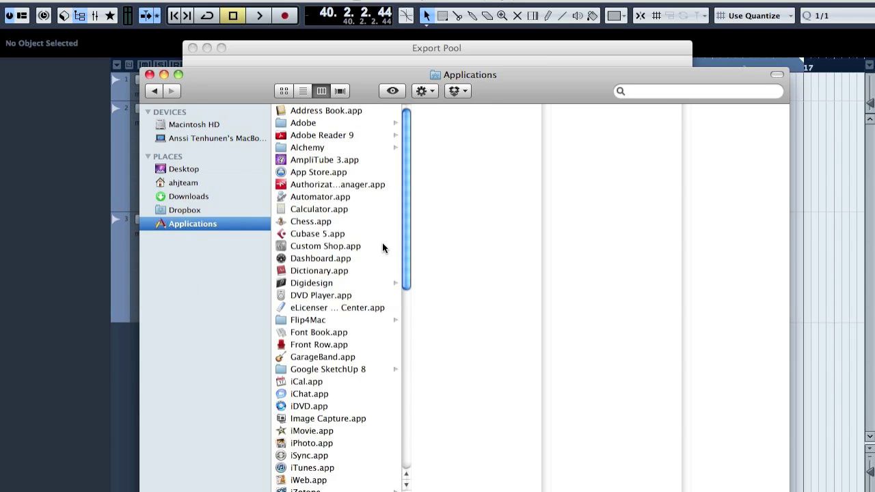
{"action": "left_click", "coordinate": [374, 246]}
{"action": "type", "text": "sasotr"}
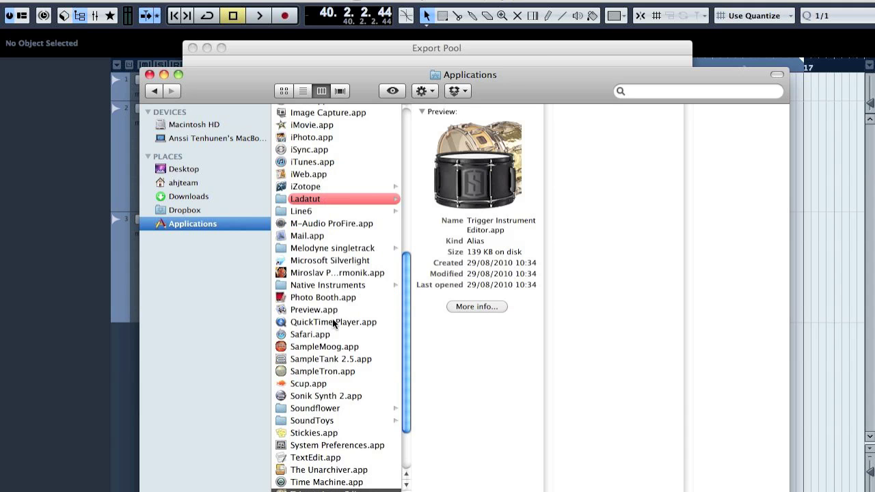
{"action": "scroll", "coordinate": [340, 489], "scroll_direction": "down", "scroll_amount": 1}
{"action": "double_click", "coordinate": [339, 489]}
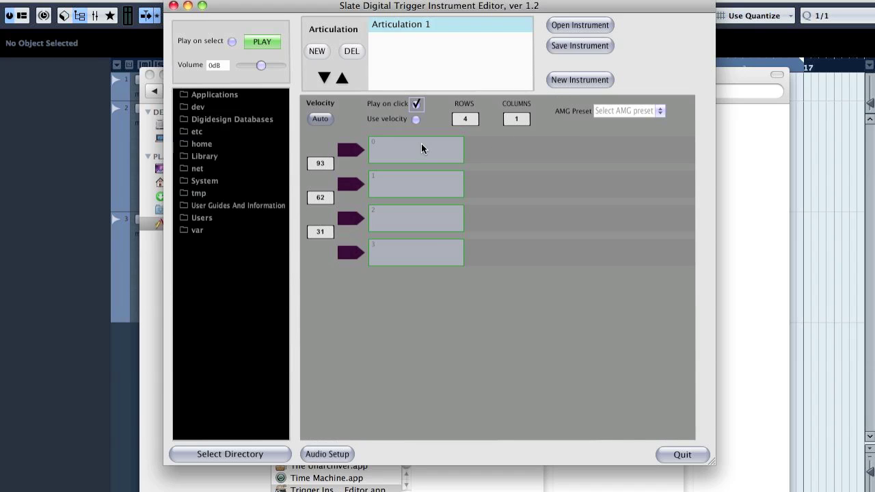
Step: Point the file browser at Home/Music/Cubase Projects/kicksampling/Audio, sorted by name
{"action": "left_click", "coordinate": [422, 142]}
{"action": "left_click", "coordinate": [245, 452]}
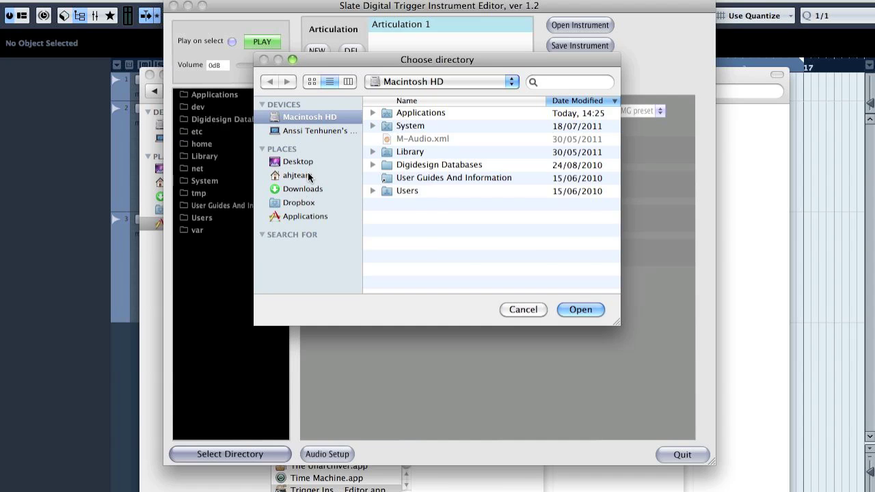
{"action": "left_click", "coordinate": [309, 176]}
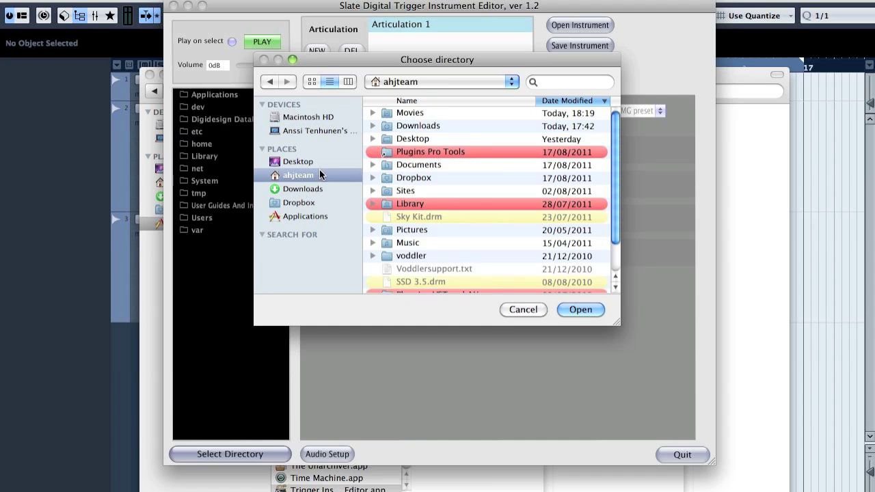
{"action": "double_click", "coordinate": [414, 243]}
{"action": "double_click", "coordinate": [429, 112]}
{"action": "left_click", "coordinate": [428, 114]}
{"action": "double_click", "coordinate": [427, 113]}
{"action": "double_click", "coordinate": [406, 123]}
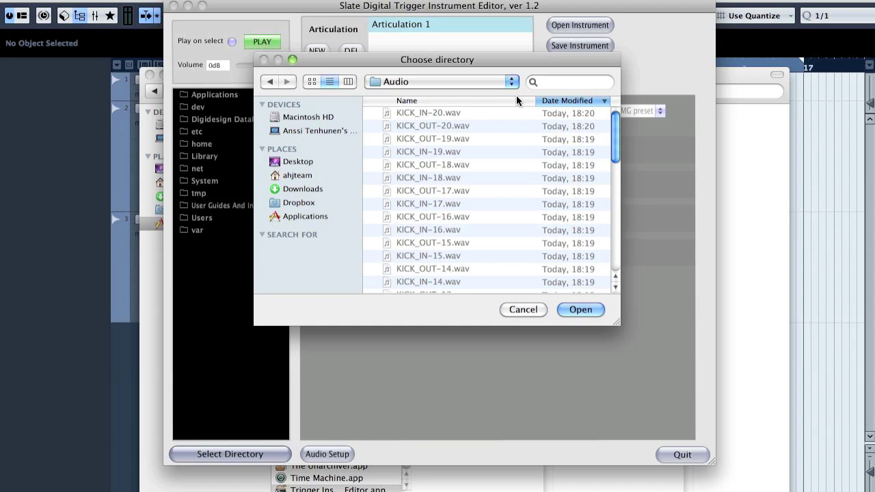
{"action": "left_click", "coordinate": [492, 99]}
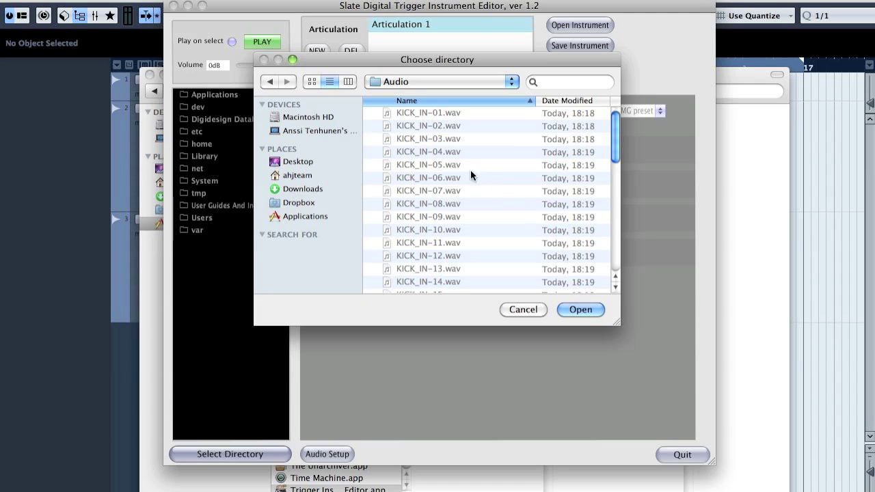
{"action": "left_click", "coordinate": [579, 309]}
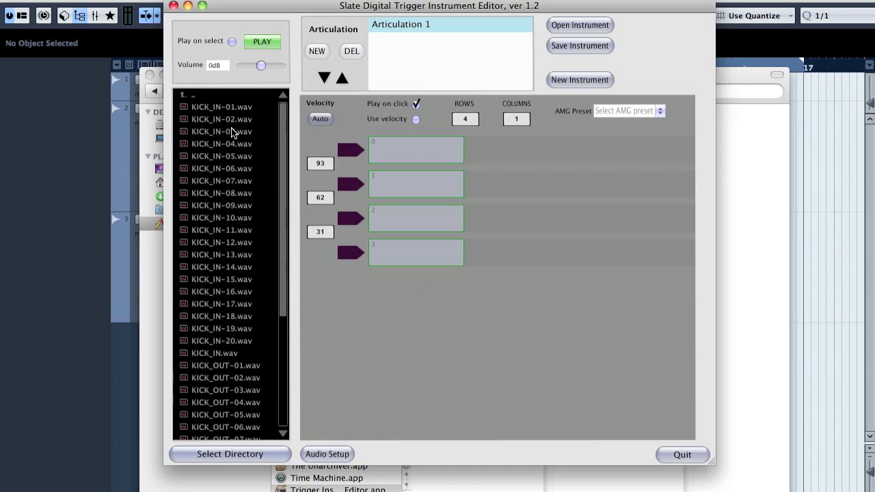
Step: Select KICK_IN-01 through KICK_IN-20 and drop them onto slot 0
{"action": "left_click", "coordinate": [221, 107]}
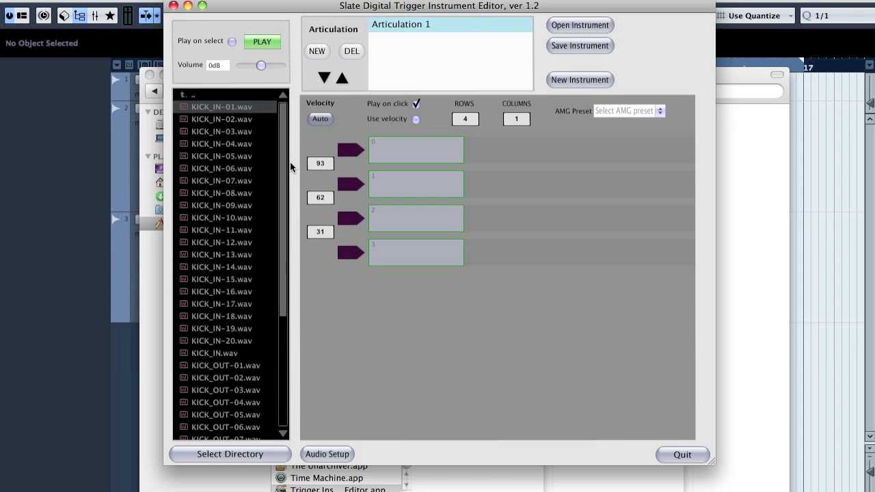
{"action": "left_click", "coordinate": [225, 341], "text": "shift"}
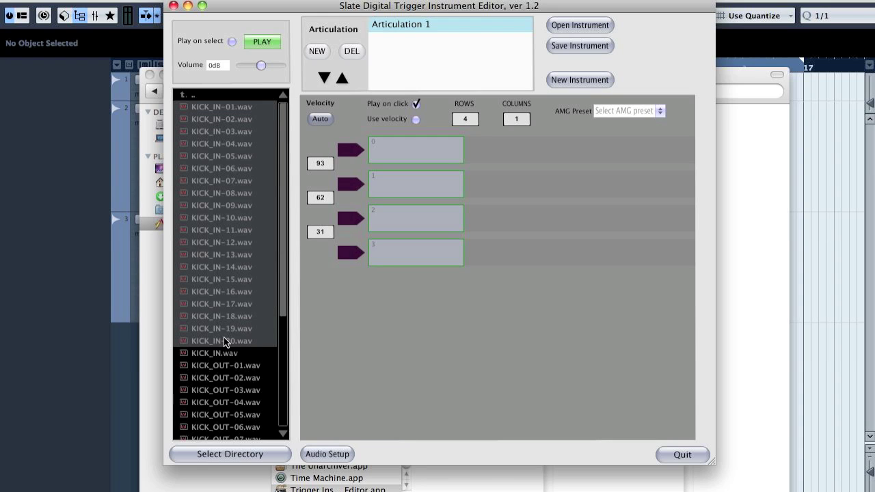
{"action": "left_click_drag", "start_coordinate": [224, 108], "coordinate": [425, 158]}
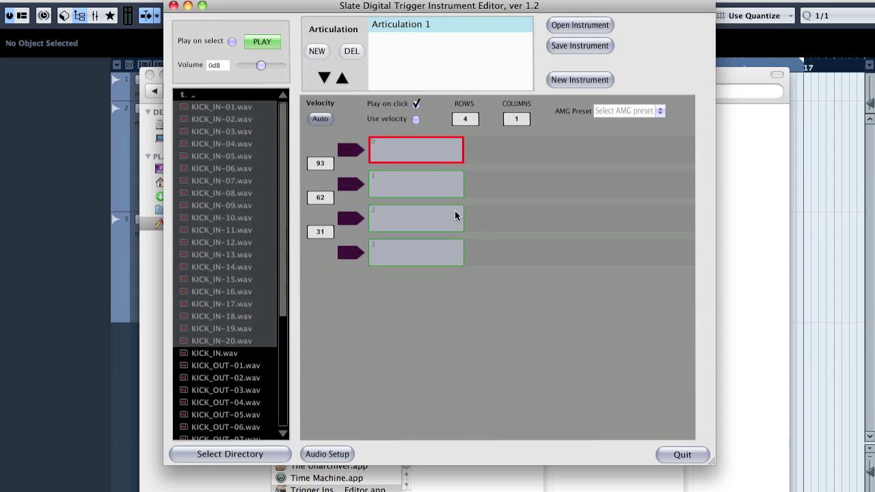
Step: Set ROWS to 20 and drop the selected kicks onto slot 0 again, filling all 20 slots
{"action": "left_click", "coordinate": [469, 119]}
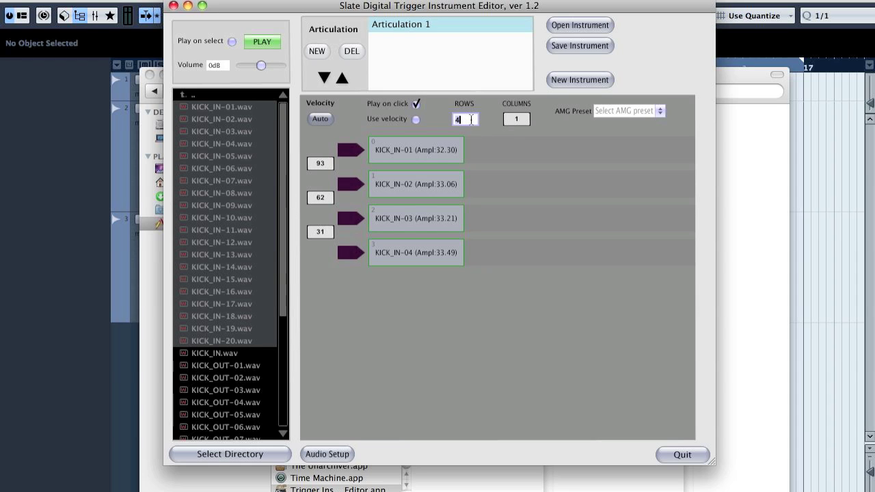
{"action": "key", "text": "BackSpace"}
{"action": "type", "text": "20"}
{"action": "key", "text": "Tab"}
{"action": "scroll", "coordinate": [580, 203], "scroll_direction": "down", "scroll_amount": 8}
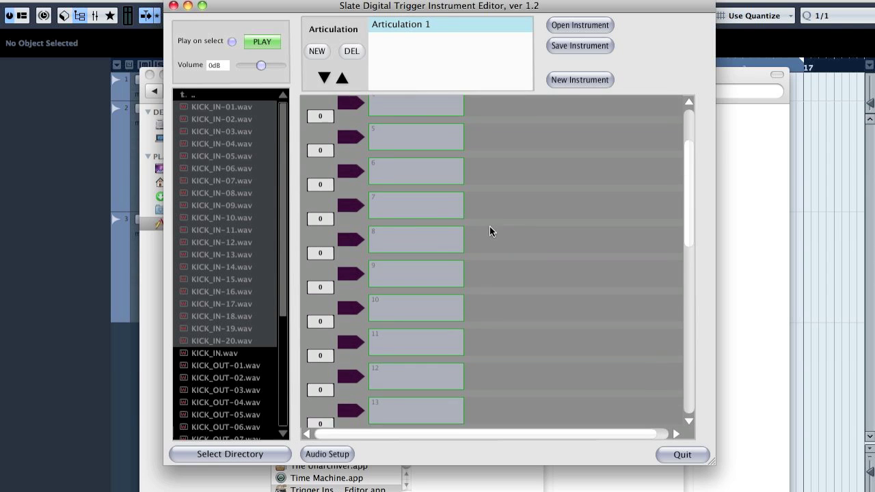
{"action": "scroll", "coordinate": [489, 226], "scroll_direction": "up", "scroll_amount": 8}
{"action": "left_click_drag", "start_coordinate": [242, 109], "coordinate": [421, 149]}
{"action": "scroll", "coordinate": [543, 213], "scroll_direction": "down", "scroll_amount": 7}
{"action": "scroll", "coordinate": [525, 246], "scroll_direction": "down", "scroll_amount": 5}
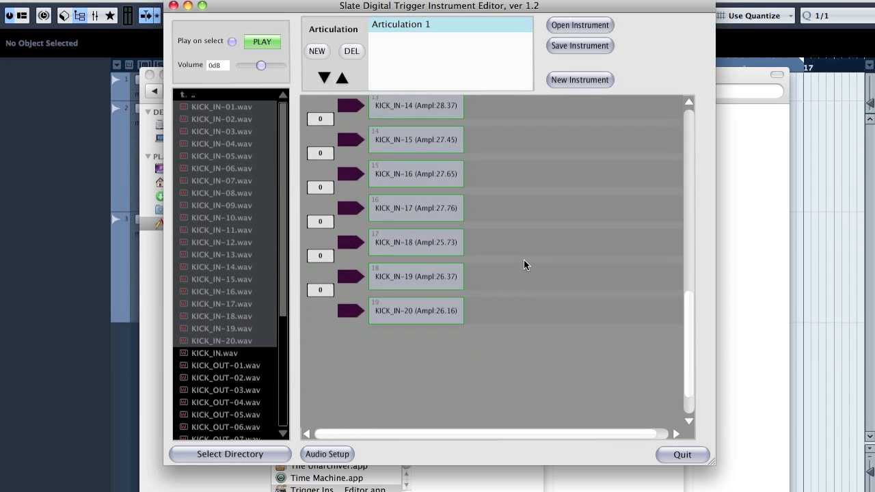
{"action": "scroll", "coordinate": [485, 282], "scroll_direction": "up", "scroll_amount": 13}
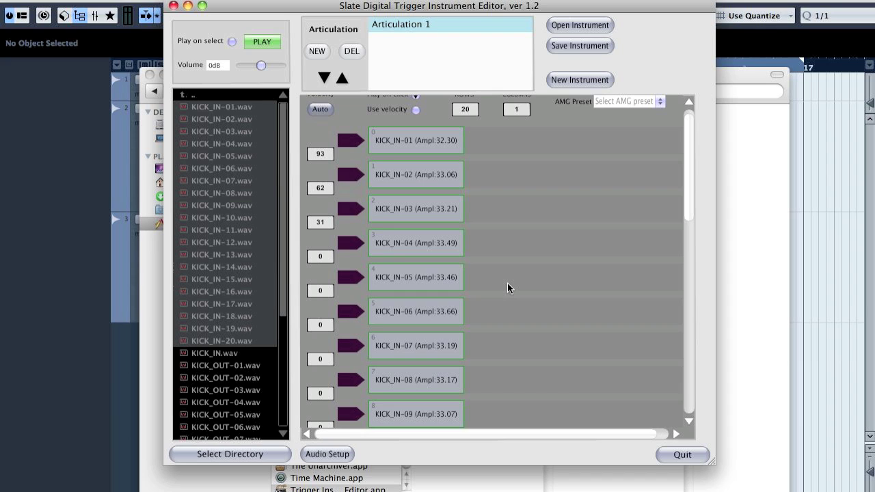
Step: Set the top velocity value to 120
{"action": "left_click", "coordinate": [320, 154]}
{"action": "key", "text": "BackSpace"}
{"action": "key", "text": "BackSpace"}
{"action": "type", "text": "120"}
{"action": "key", "text": "BackSpace"}
{"action": "type", "text": "0"}
{"action": "key", "text": "Return"}
{"action": "scroll", "coordinate": [504, 162], "scroll_direction": "up", "scroll_amount": 1}
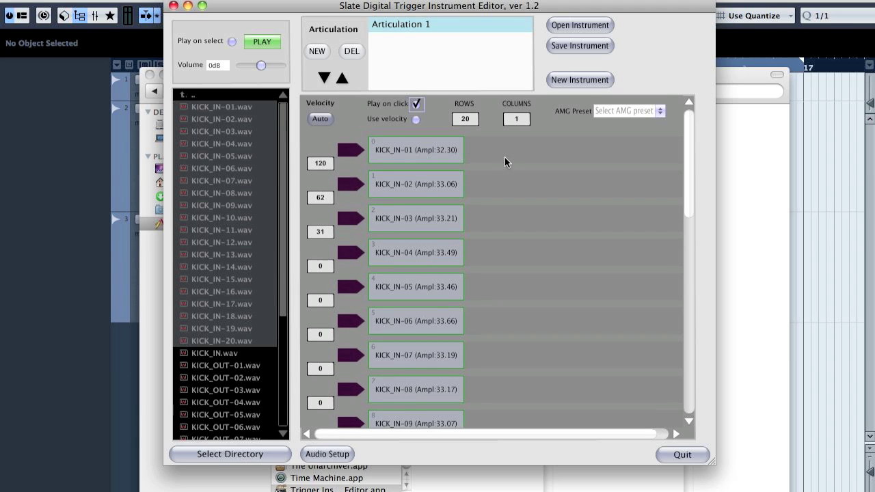
Step: Resize the grid to 4 rows by 5 columns and refill it with the selected KICK_IN samples
{"action": "left_click", "coordinate": [514, 119]}
{"action": "type", "text": "1"}
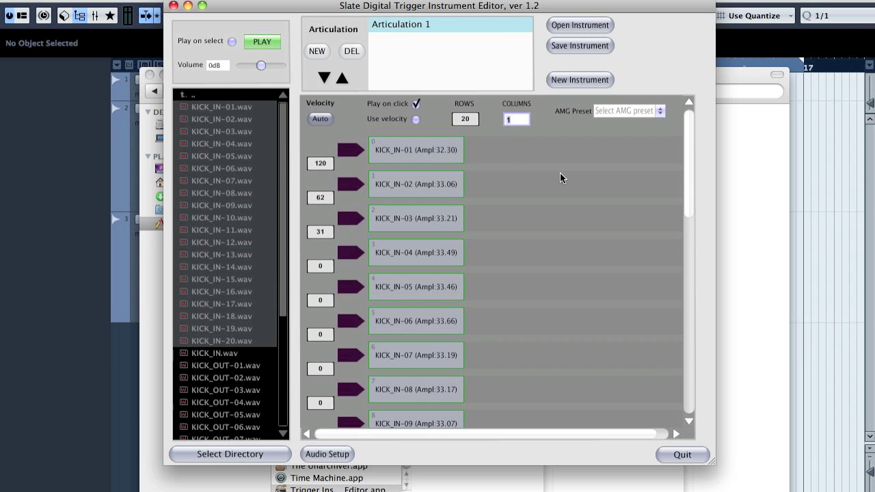
{"action": "left_click", "coordinate": [469, 121]}
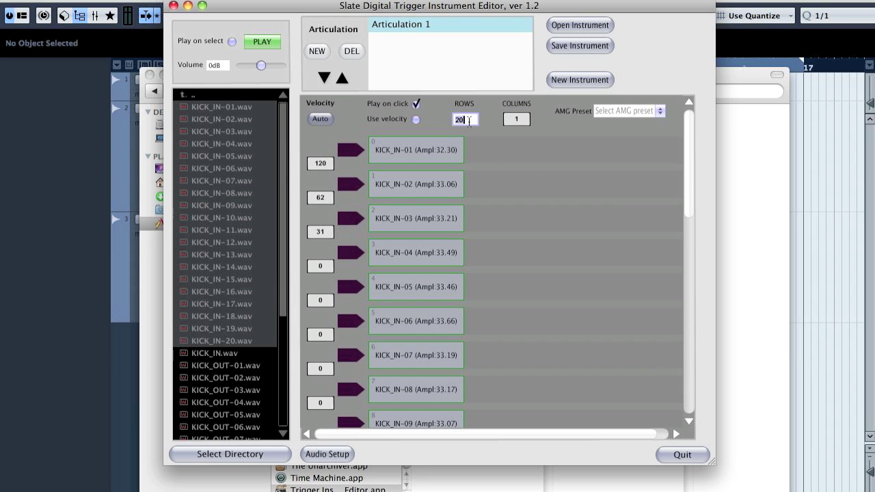
{"action": "key", "text": "BackSpace"}
{"action": "key", "text": "BackSpace"}
{"action": "type", "text": "5"}
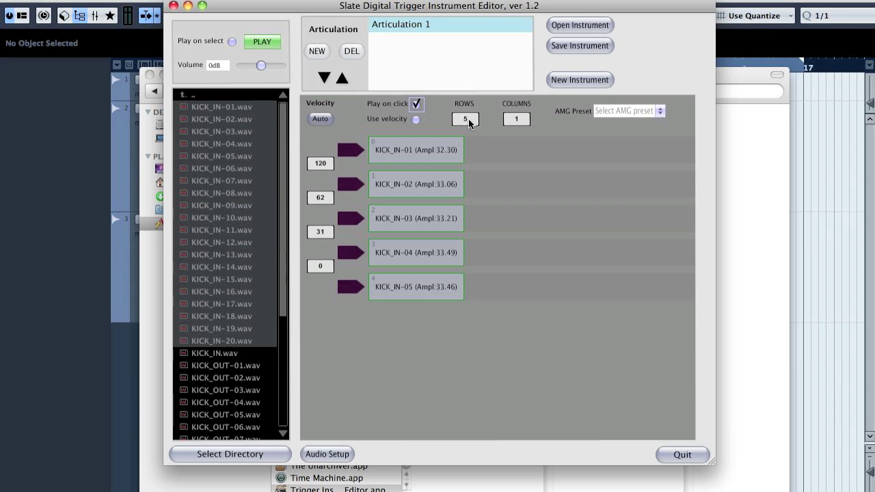
{"action": "key", "text": "BackSpace"}
{"action": "type", "text": "4"}
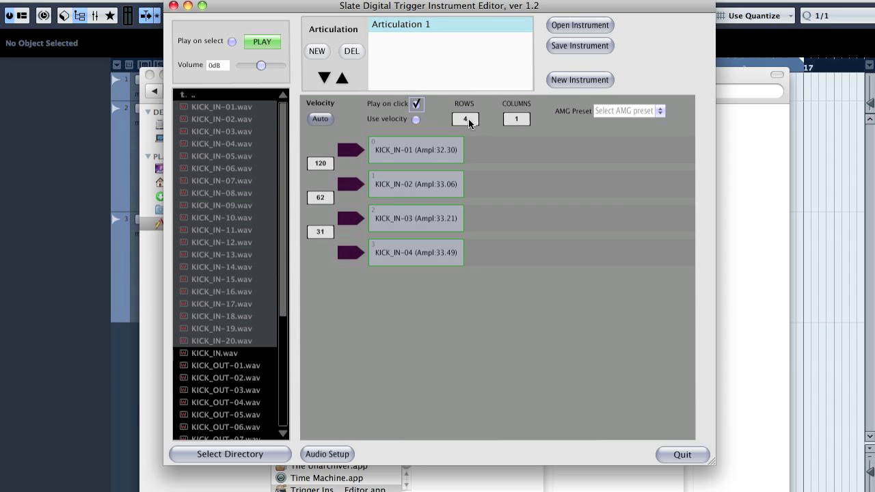
{"action": "left_click", "coordinate": [525, 119]}
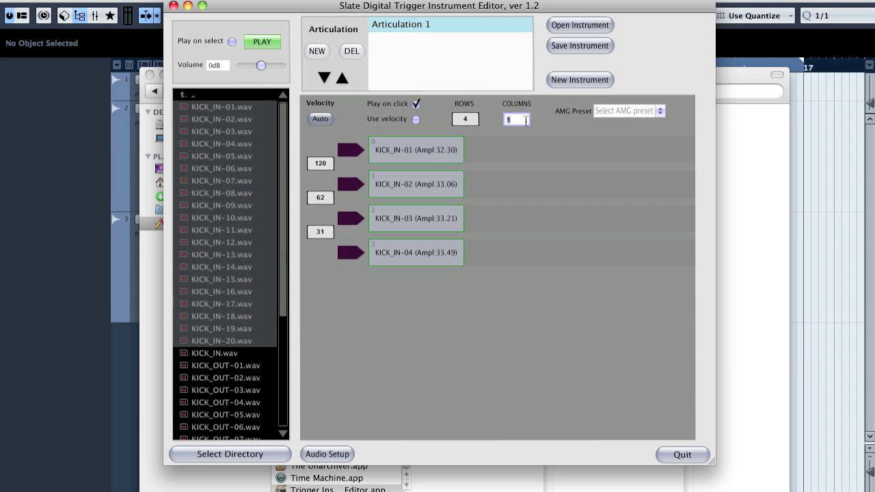
{"action": "key", "text": "BackSpace"}
{"action": "type", "text": "5"}
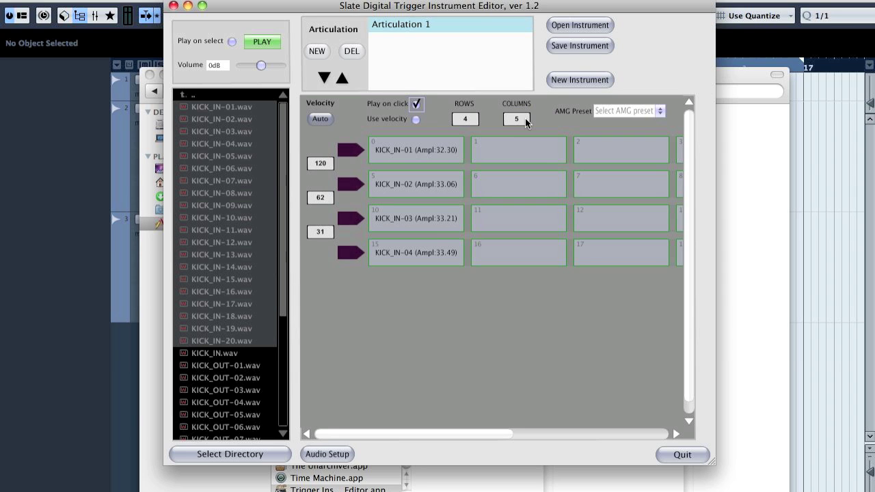
{"action": "left_click_drag", "start_coordinate": [213, 111], "coordinate": [413, 151]}
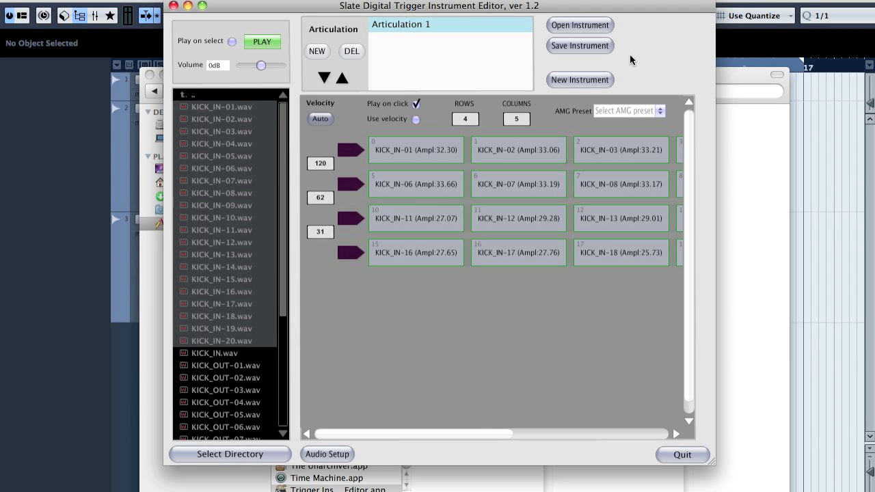
{"action": "left_click", "coordinate": [580, 45]}
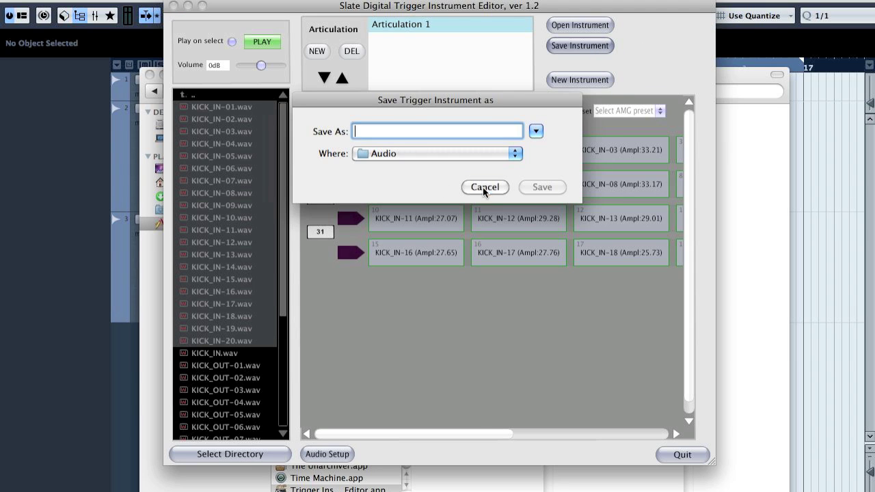
{"action": "left_click", "coordinate": [484, 188]}
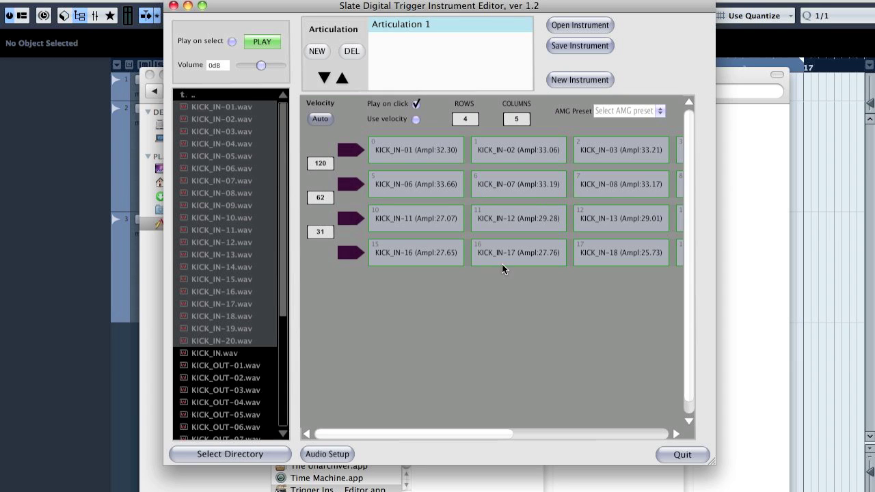